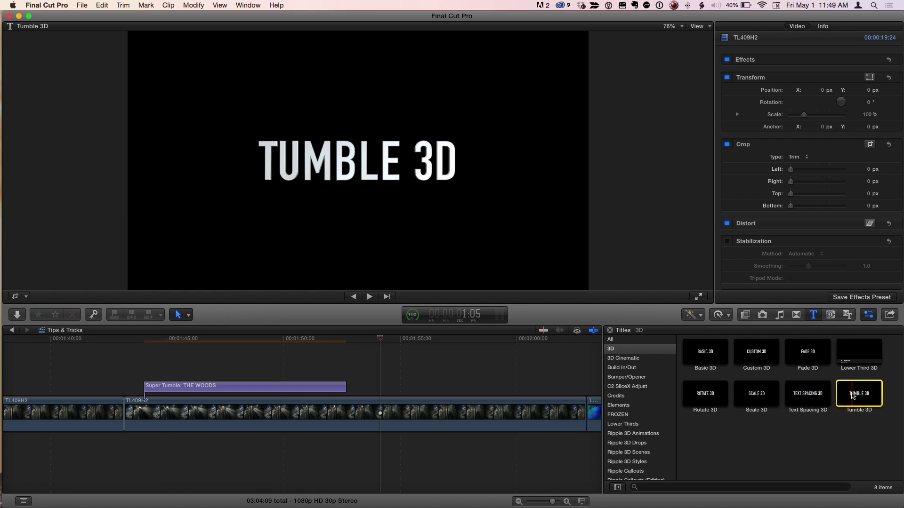
Step: Connect a Tumble 3D title at the playhead and preview its default animation
{"action": "key", "text": "q"}
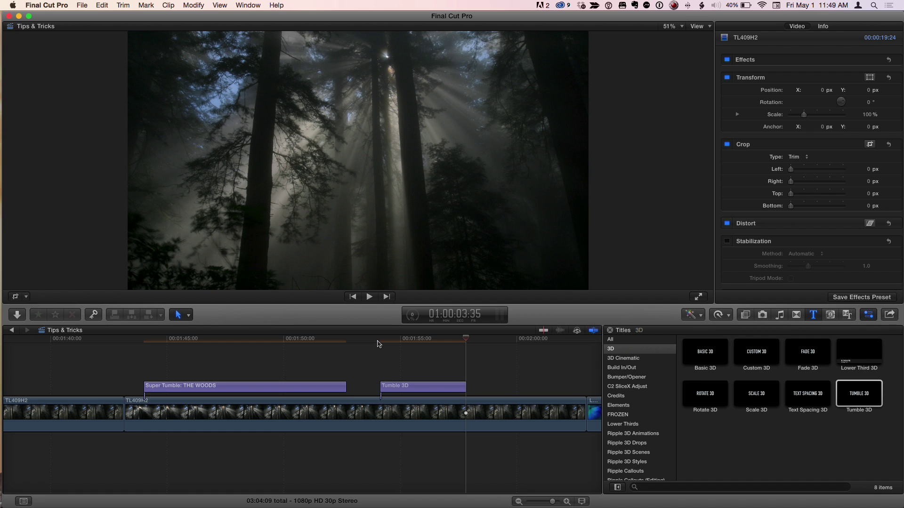
{"action": "key", "text": "c"}
{"action": "key", "text": "slash"}
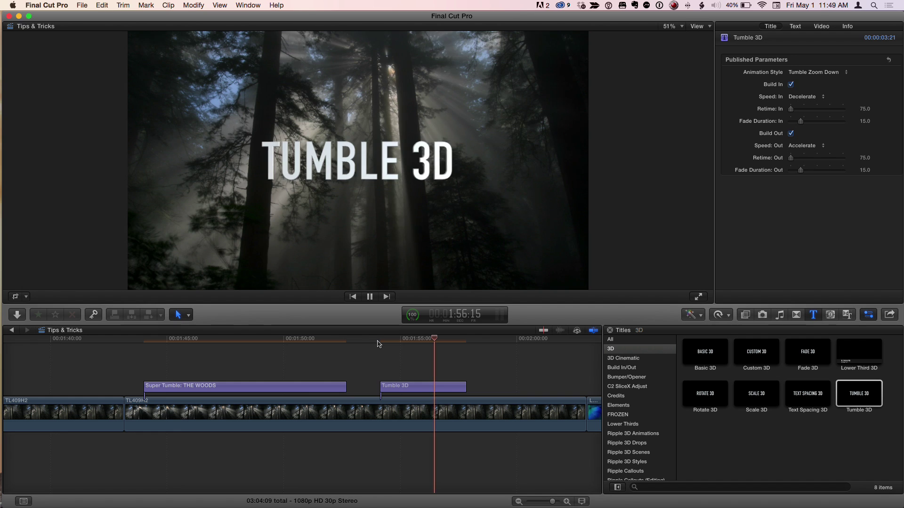
{"action": "left_click", "coordinate": [433, 341]}
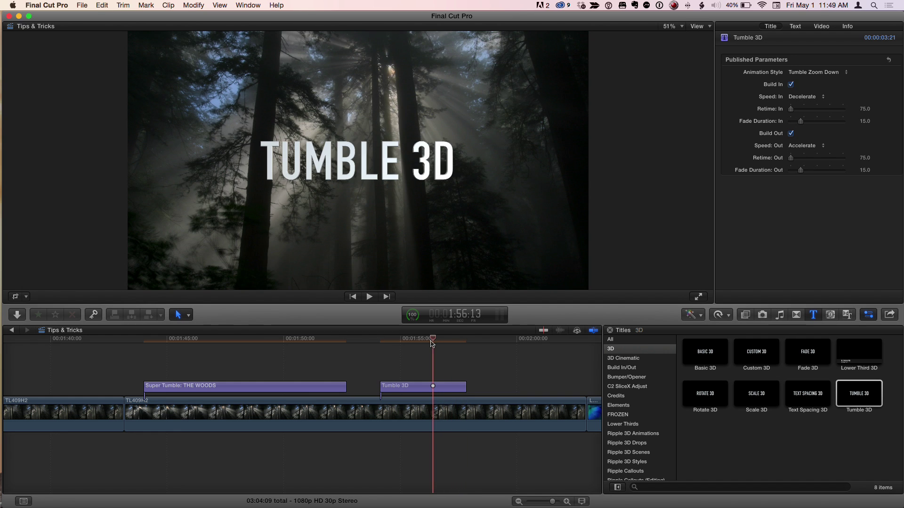
Step: Switch the title's Animation Style to Assemble & Disassemble and preview its build in
{"action": "left_click", "coordinate": [832, 73]}
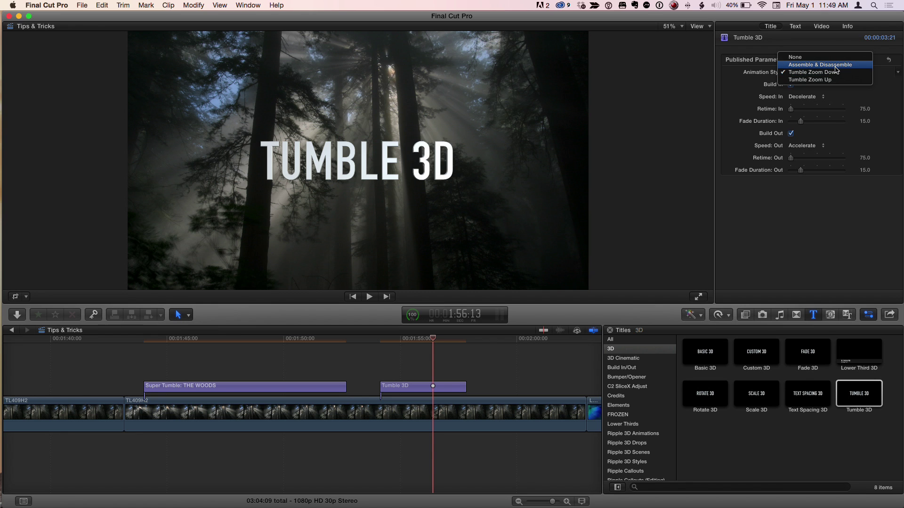
{"action": "left_click", "coordinate": [819, 65]}
{"action": "left_click", "coordinate": [380, 341]}
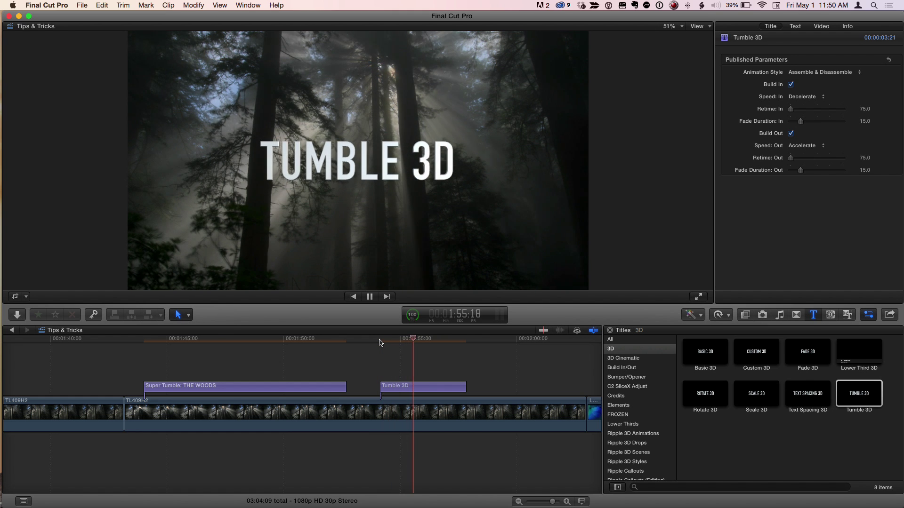
{"action": "key", "text": "space"}
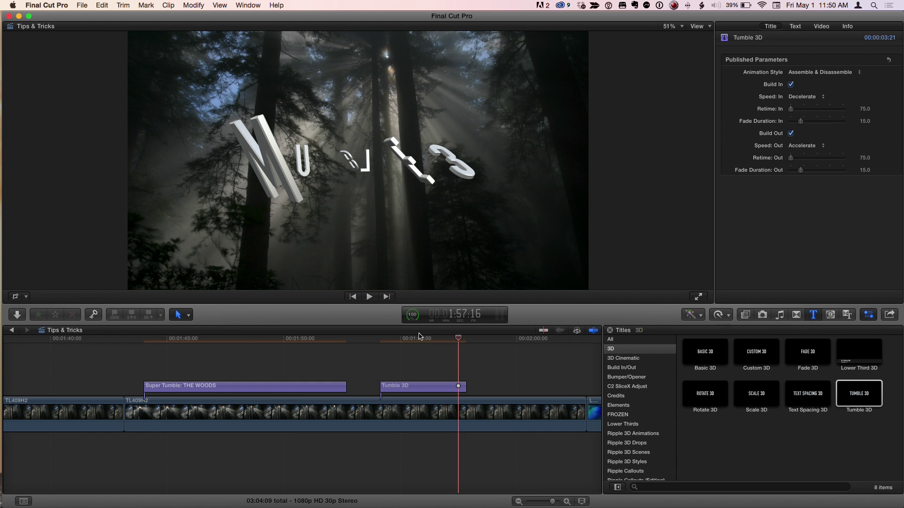
{"action": "left_click", "coordinate": [380, 340]}
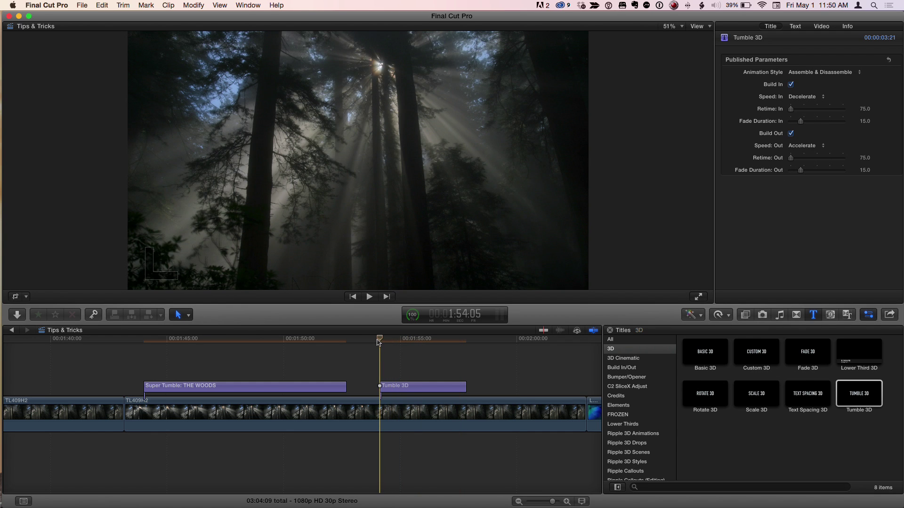
{"action": "key", "text": "space"}
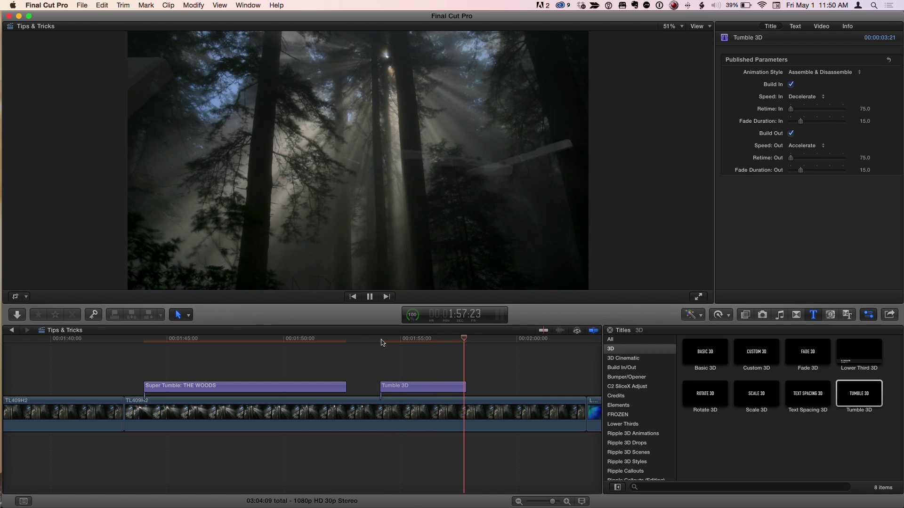
{"action": "left_click", "coordinate": [380, 340]}
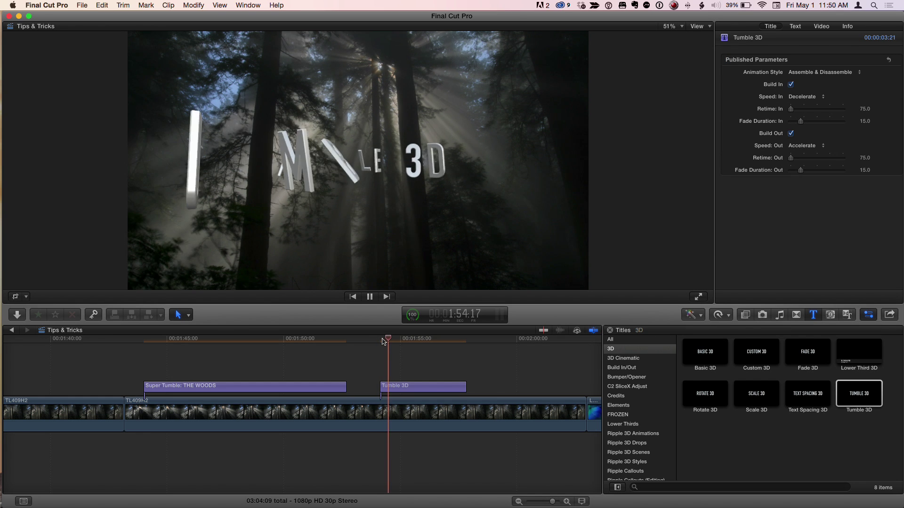
{"action": "key", "text": "space"}
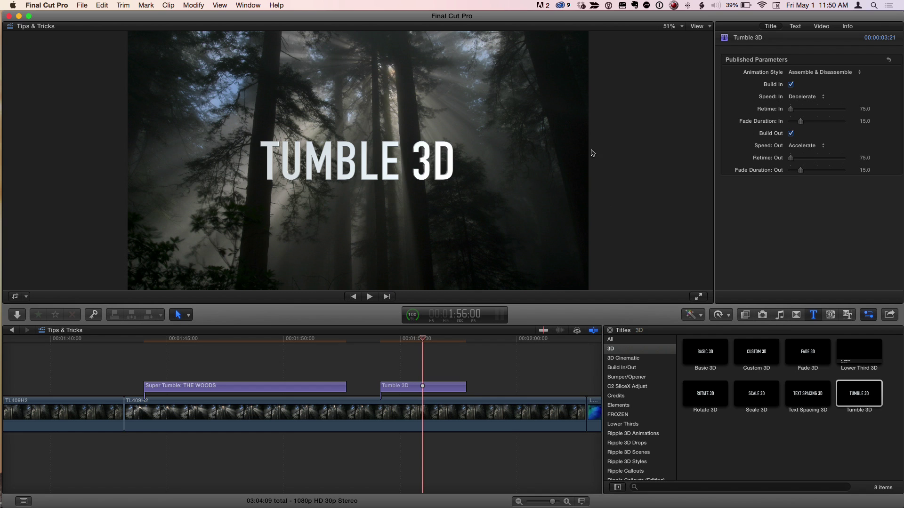
{"action": "double_click", "coordinate": [321, 170]}
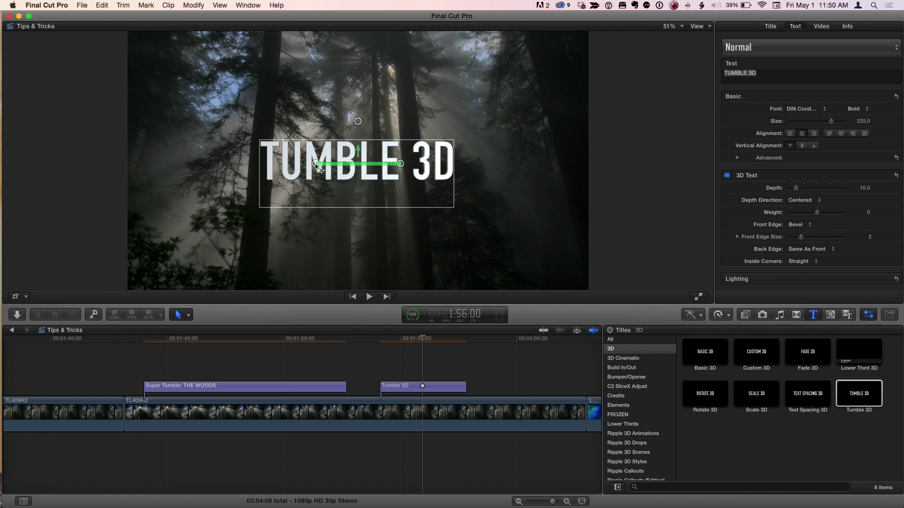
Step: Rotate and tilt the Tumble 3D title to a new perspective angle in the viewer
{"action": "mouse_move", "coordinate": [319, 168]}
{"action": "left_mouse_down"}
{"action": "mouse_move", "coordinate": [366, 184]}
{"action": "mouse_move", "coordinate": [362, 171]}
{"action": "left_mouse_up"}
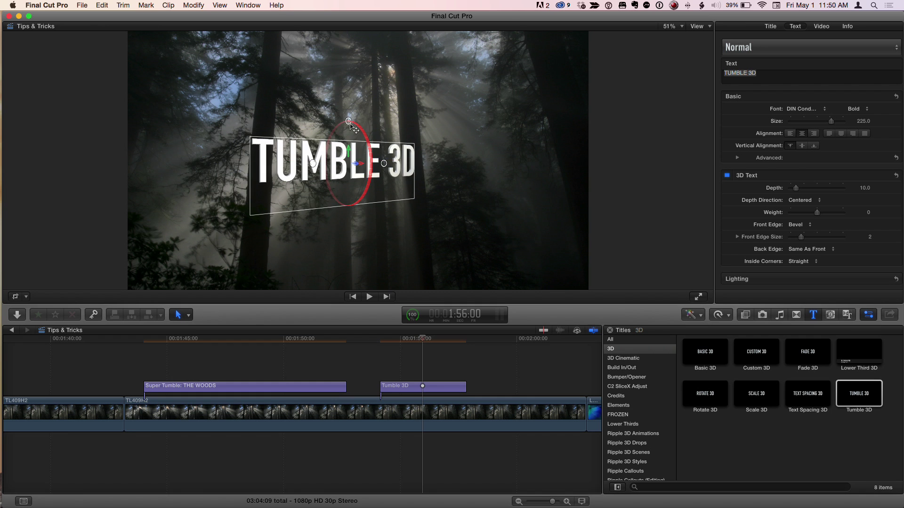
{"action": "mouse_move", "coordinate": [349, 122]}
{"action": "left_mouse_down"}
{"action": "mouse_move", "coordinate": [344, 154]}
{"action": "mouse_move", "coordinate": [340, 144]}
{"action": "left_mouse_up"}
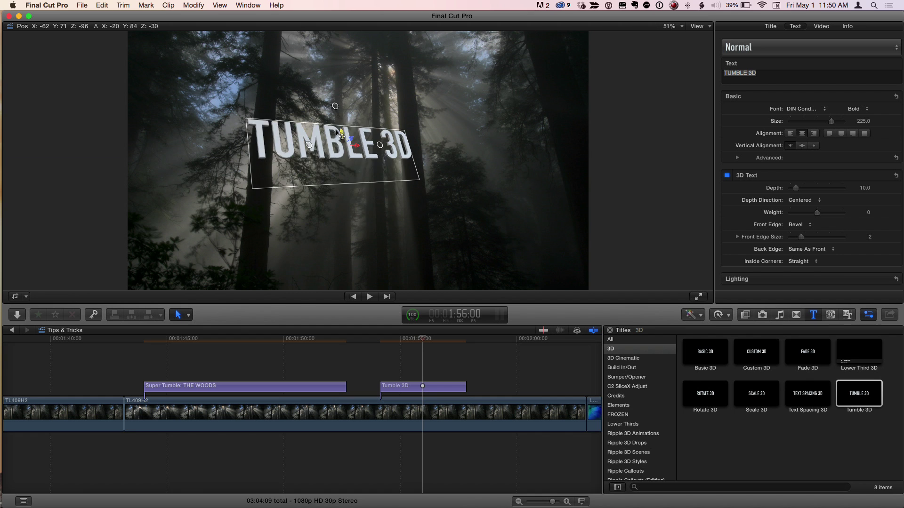
{"action": "left_click", "coordinate": [771, 27]}
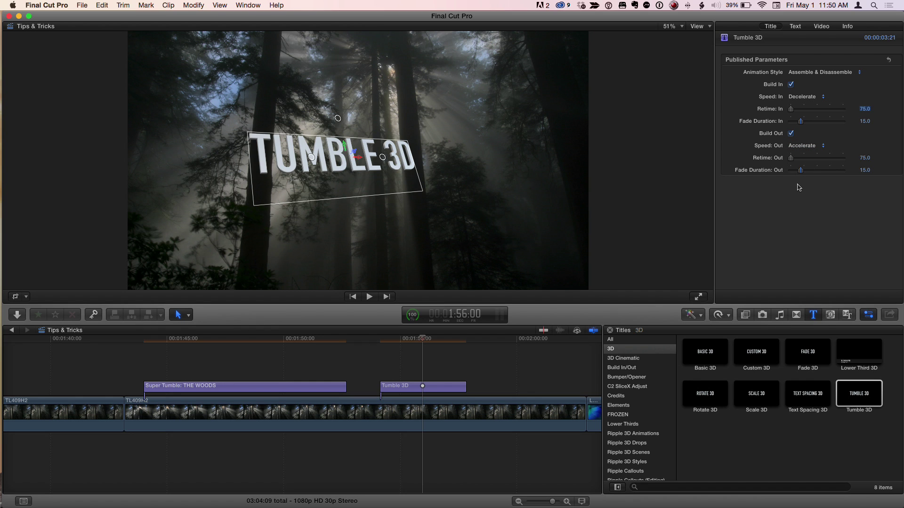
{"action": "left_click", "coordinate": [414, 392]}
Step: Delete the Tumble 3D title and select the Super Tumble: THE WOODS title
{"action": "key", "text": "Delete"}
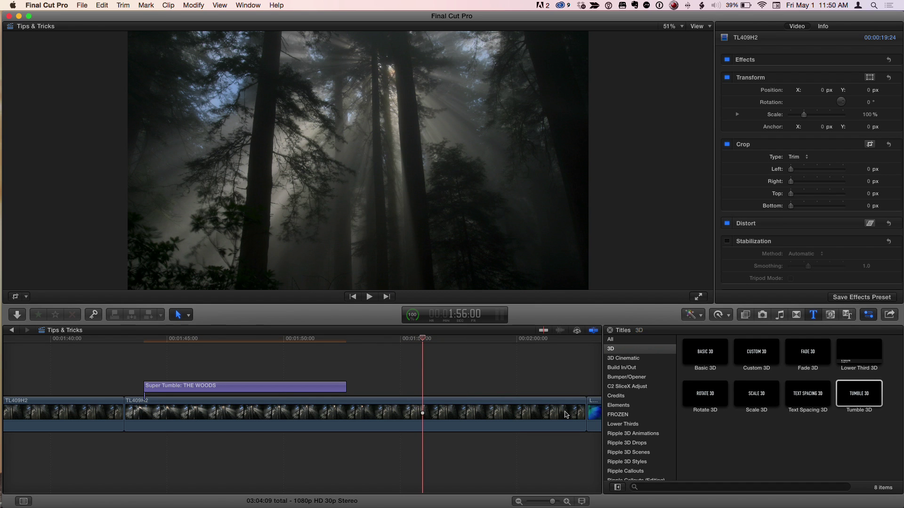
{"action": "left_click", "coordinate": [648, 435]}
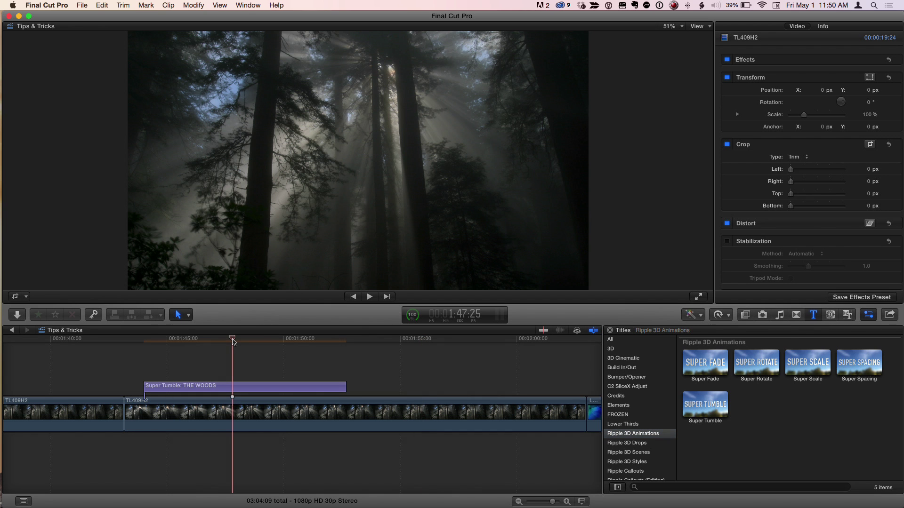
{"action": "left_click", "coordinate": [144, 341]}
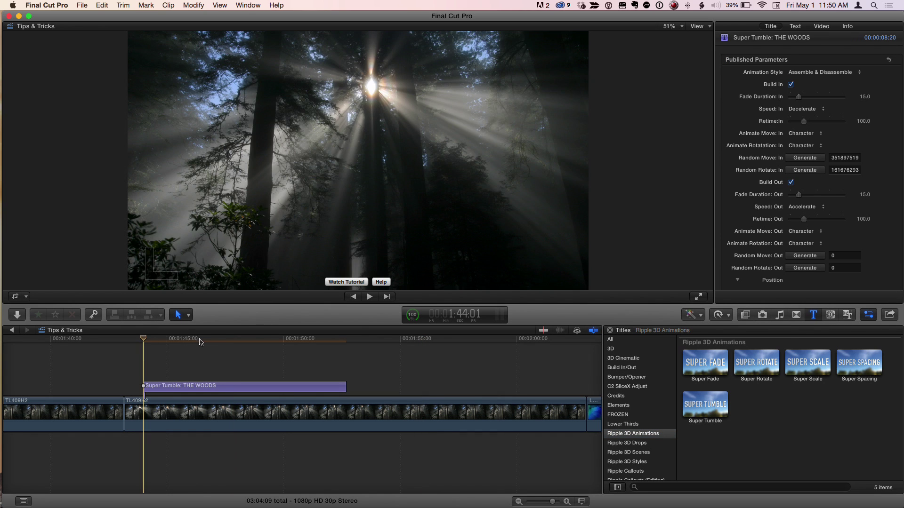
Step: Play and scrub THE WOODS title to review its moss-textured build in and build out
{"action": "left_click", "coordinate": [240, 340]}
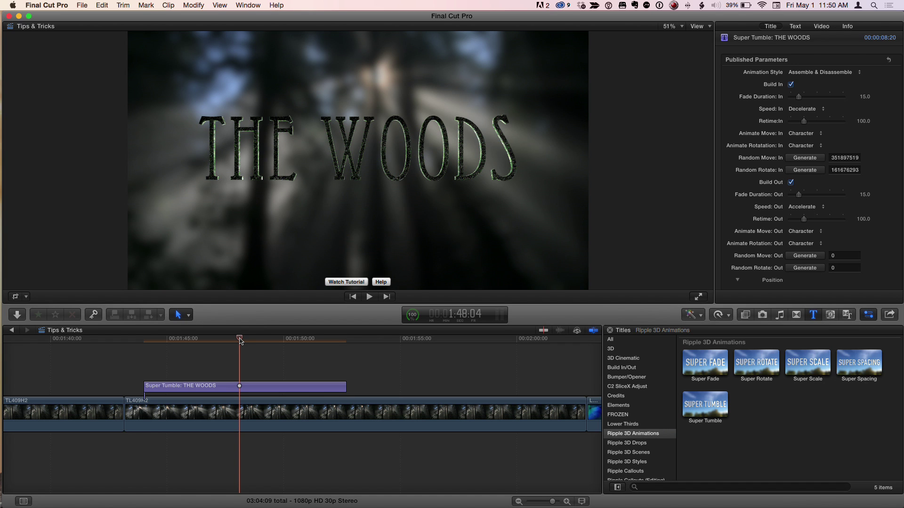
{"action": "left_click", "coordinate": [144, 340]}
{"action": "key", "text": "space"}
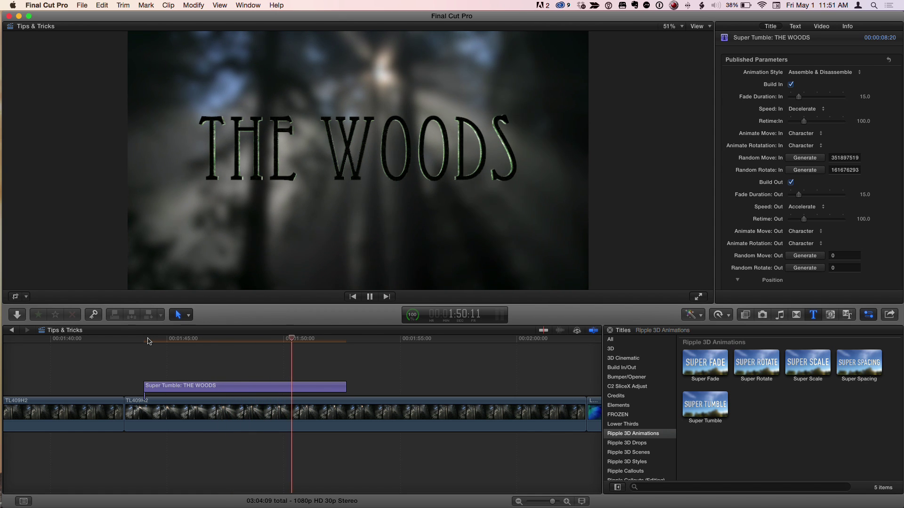
{"action": "key", "text": "space"}
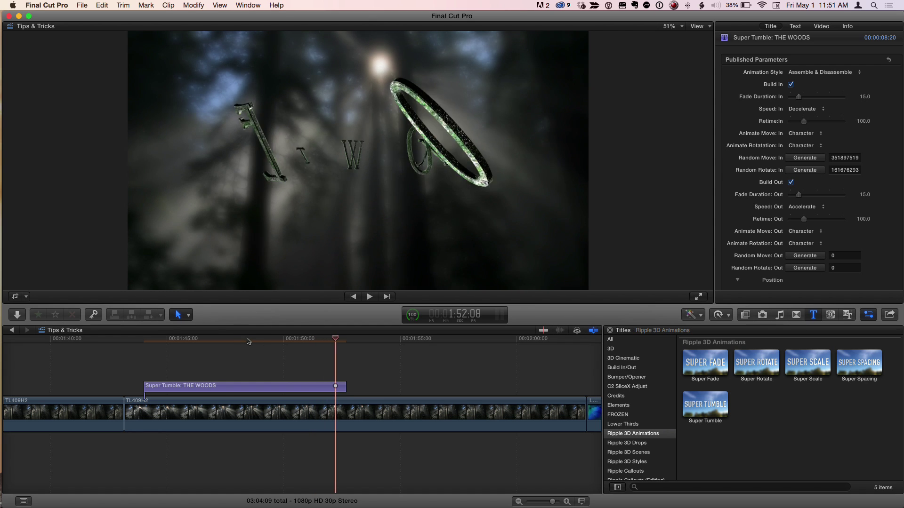
{"action": "left_click", "coordinate": [234, 341]}
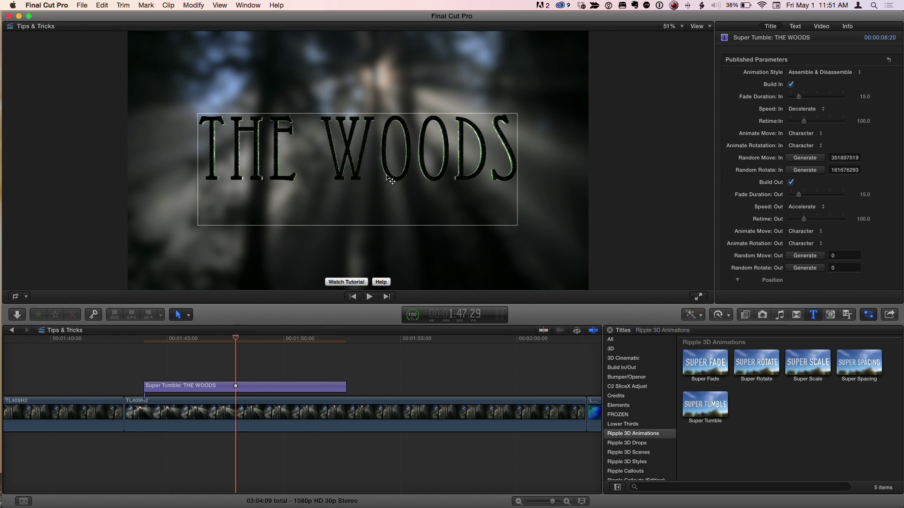
{"action": "mouse_move", "coordinate": [236, 346]}
{"action": "left_mouse_down"}
{"action": "mouse_move", "coordinate": [339, 348]}
{"action": "mouse_move", "coordinate": [147, 340]}
{"action": "left_mouse_up"}
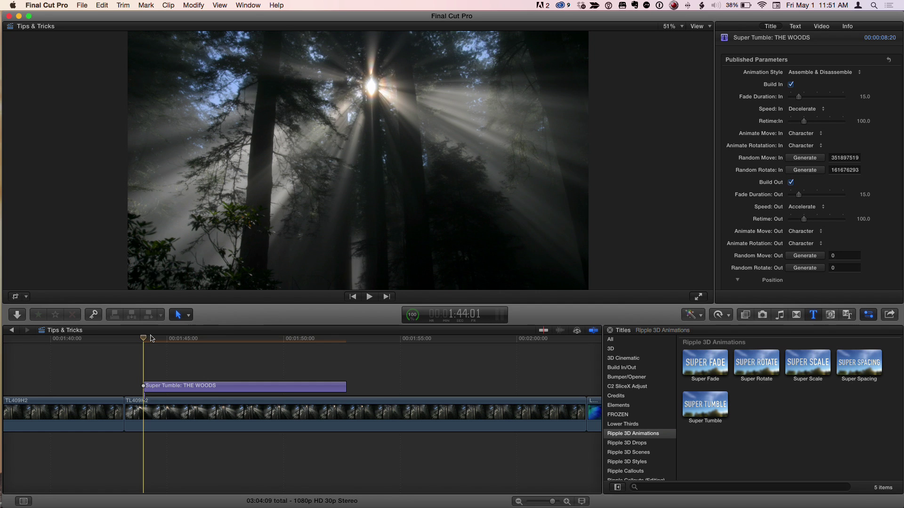
{"action": "key", "text": "space"}
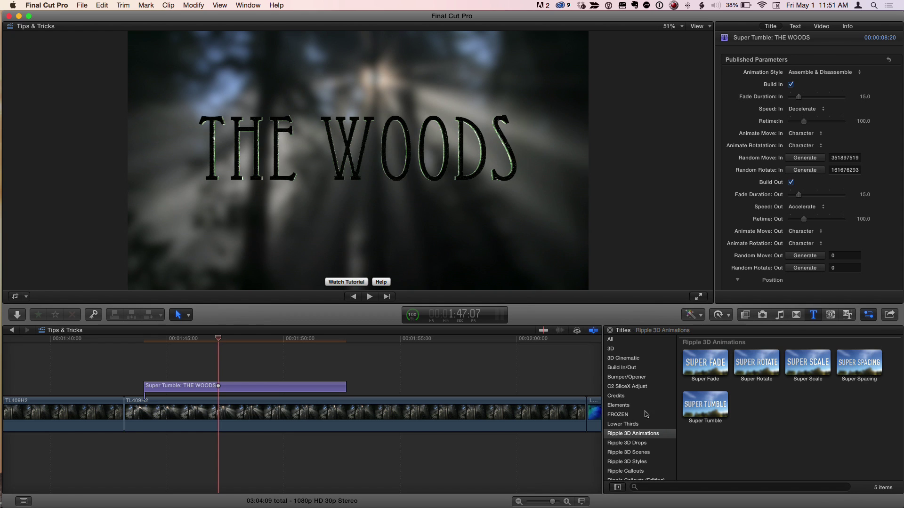
{"action": "left_click", "coordinate": [629, 351]}
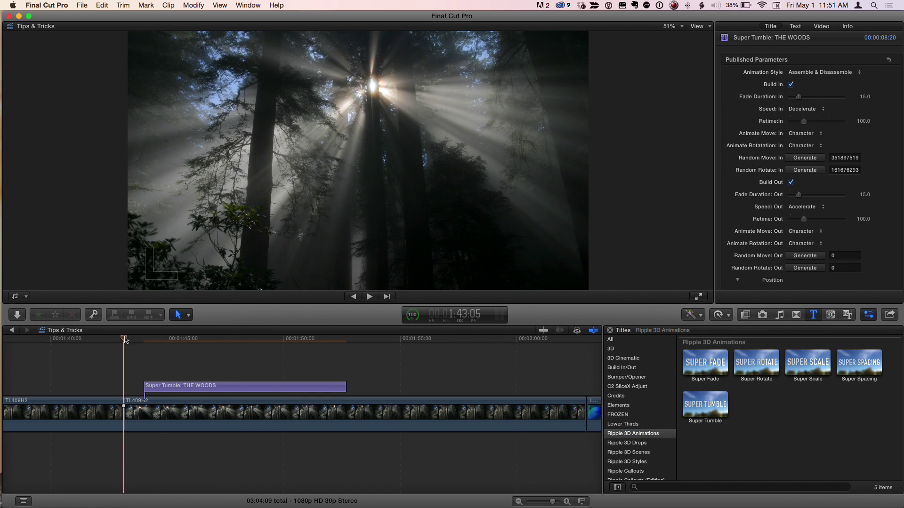
Step: Scrub through the title and turn off its build out animation
{"action": "mouse_move", "coordinate": [233, 340]}
{"action": "left_mouse_down"}
{"action": "mouse_move", "coordinate": [191, 341]}
{"action": "mouse_move", "coordinate": [240, 351]}
{"action": "left_mouse_up"}
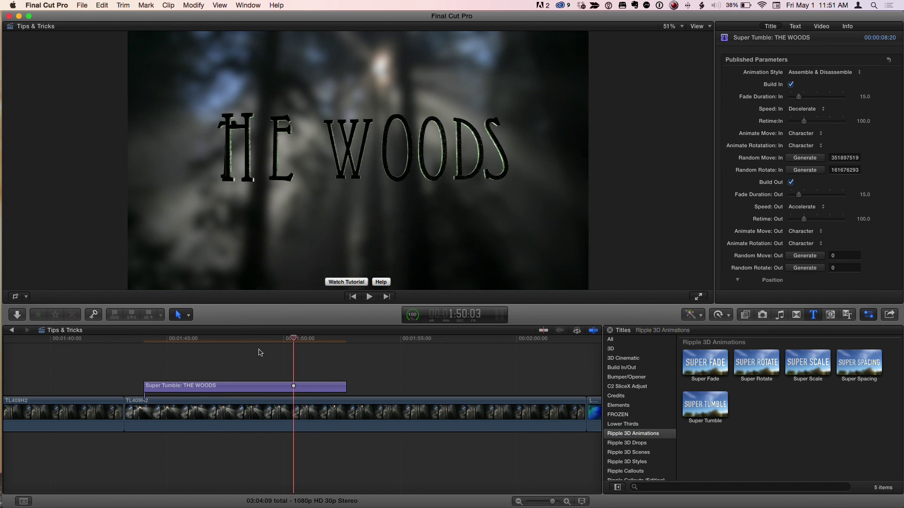
{"action": "left_click", "coordinate": [834, 72]}
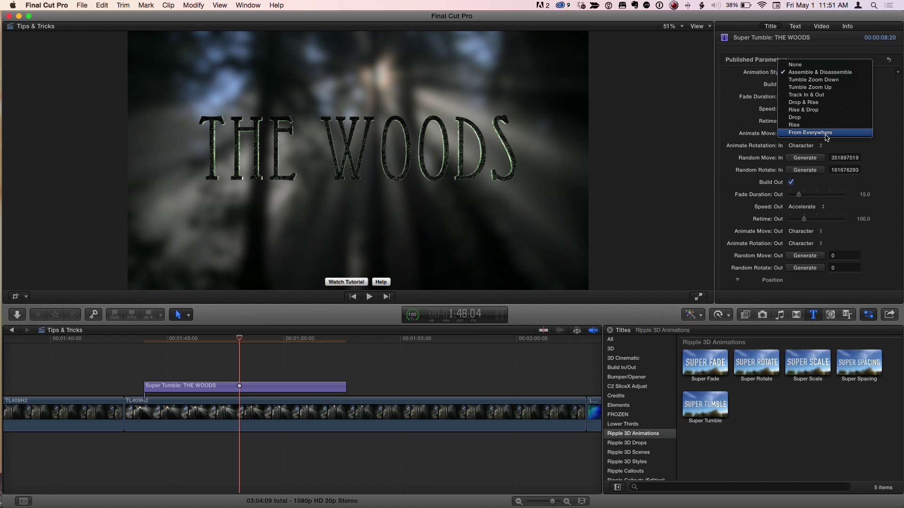
{"action": "left_click", "coordinate": [673, 94]}
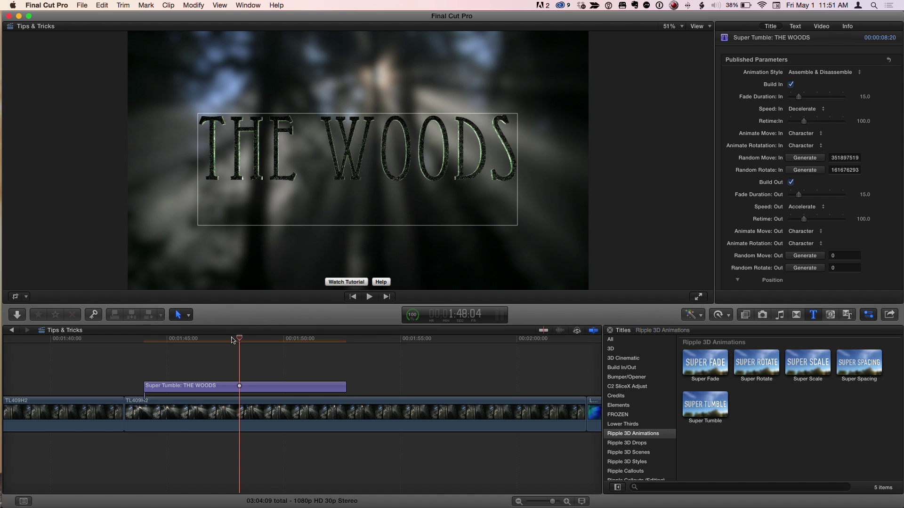
{"action": "mouse_move", "coordinate": [159, 341]}
{"action": "left_mouse_down"}
{"action": "mouse_move", "coordinate": [261, 344]}
{"action": "mouse_move", "coordinate": [245, 345]}
{"action": "left_mouse_up"}
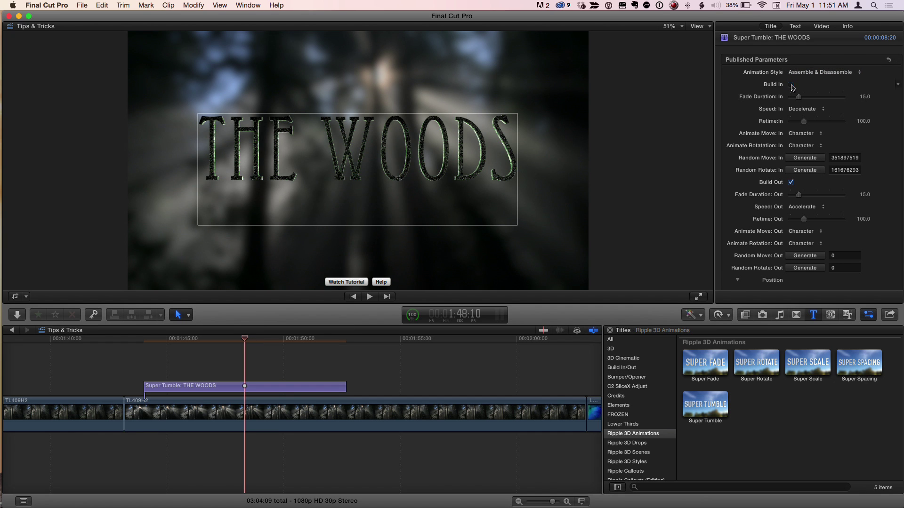
{"action": "left_click", "coordinate": [790, 183]}
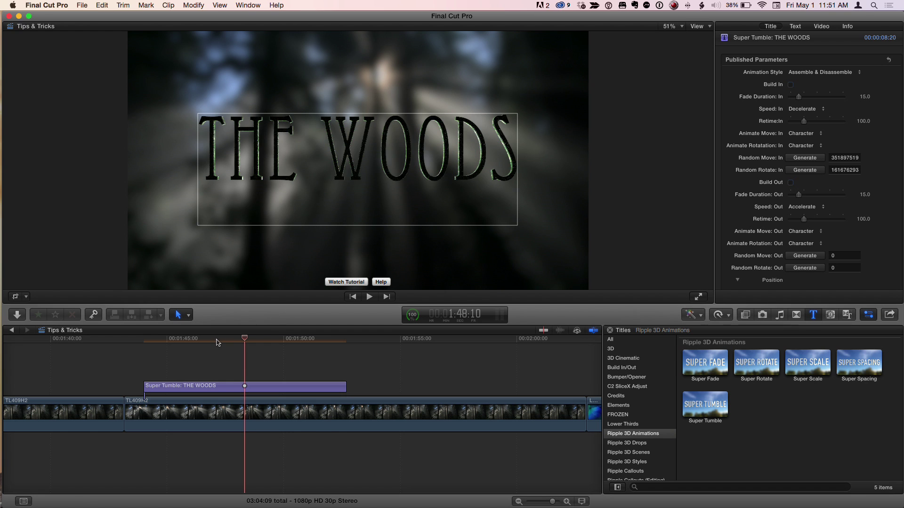
{"action": "left_click_drag", "start_coordinate": [217, 342], "coordinate": [257, 340]}
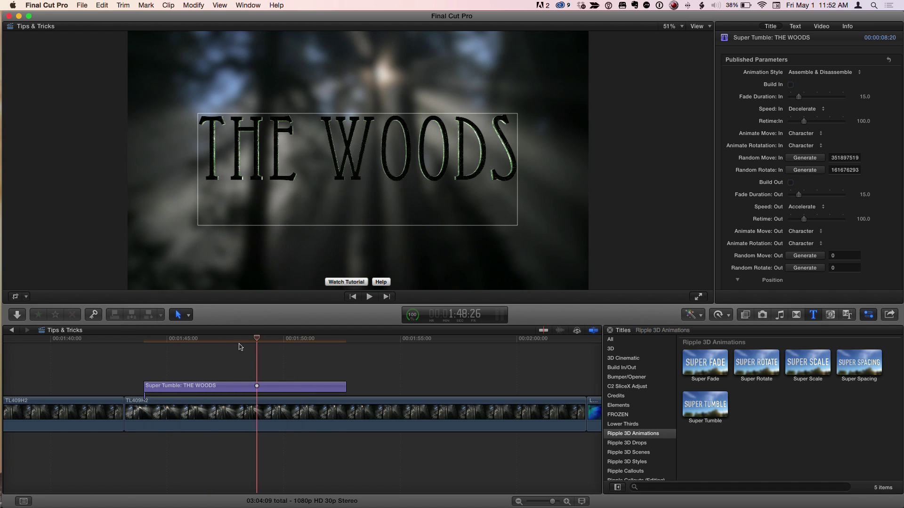
Step: Rotate THE WOODS title on its Y and X axes so it tilts back
{"action": "left_click", "coordinate": [248, 339]}
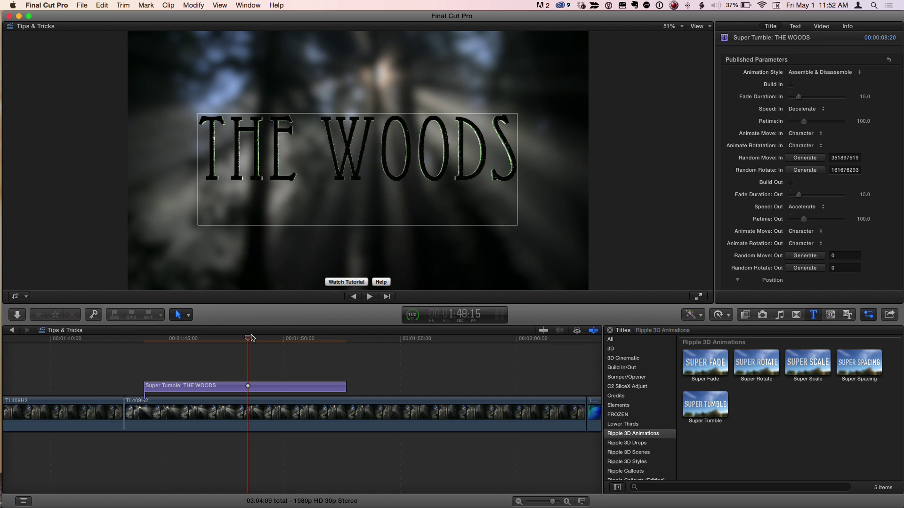
{"action": "left_click", "coordinate": [359, 164]}
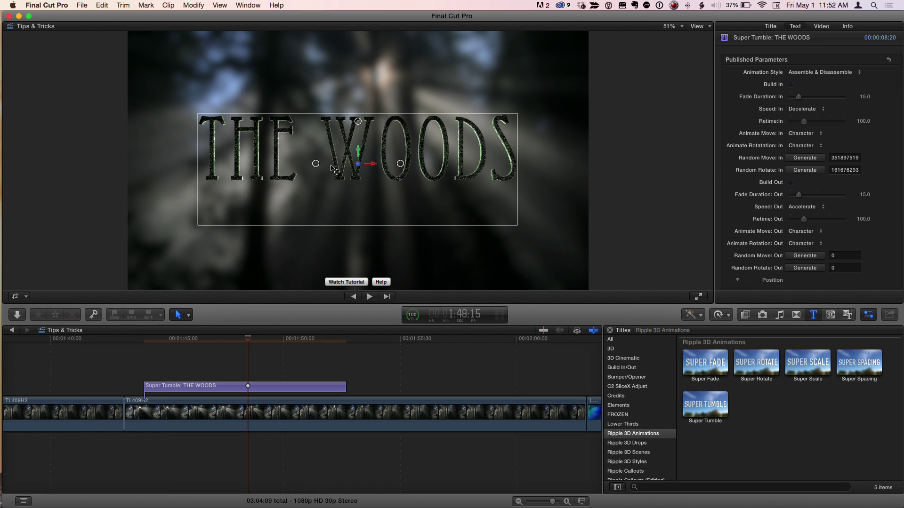
{"action": "left_click_drag", "start_coordinate": [317, 164], "coordinate": [329, 169]}
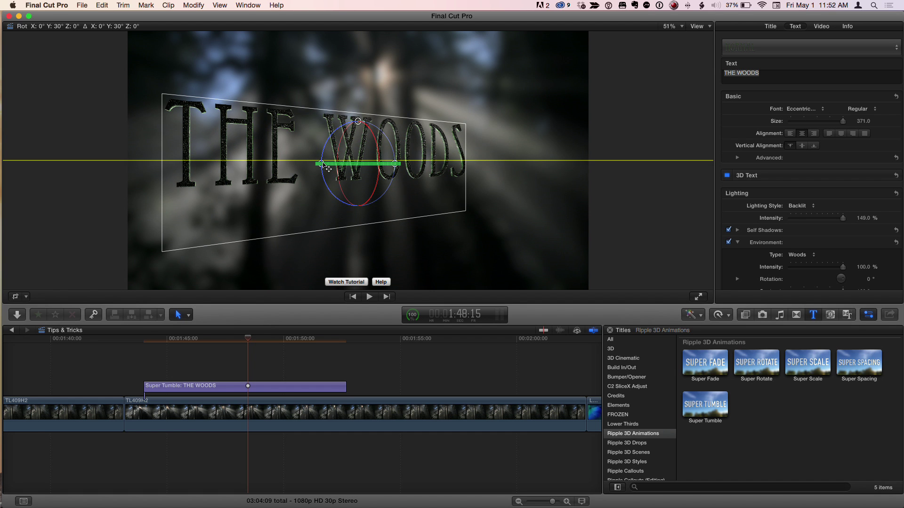
{"action": "left_click_drag", "start_coordinate": [358, 122], "coordinate": [361, 122]}
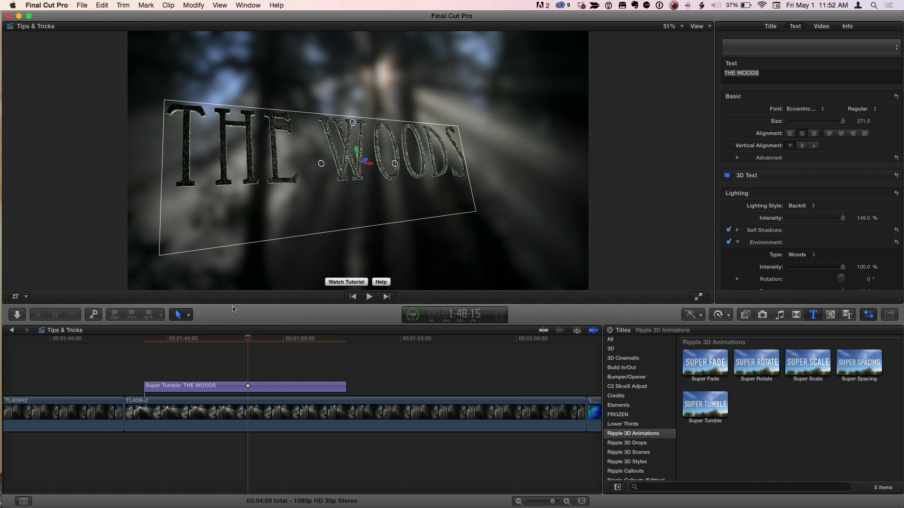
Step: Add Position and Rotation keyframes at the start of the title clip
{"action": "left_click", "coordinate": [224, 340]}
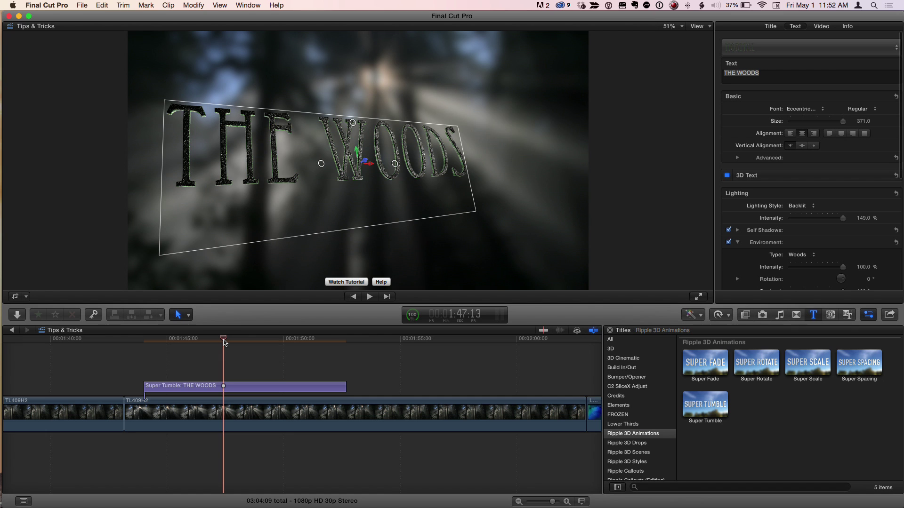
{"action": "key", "text": "Up"}
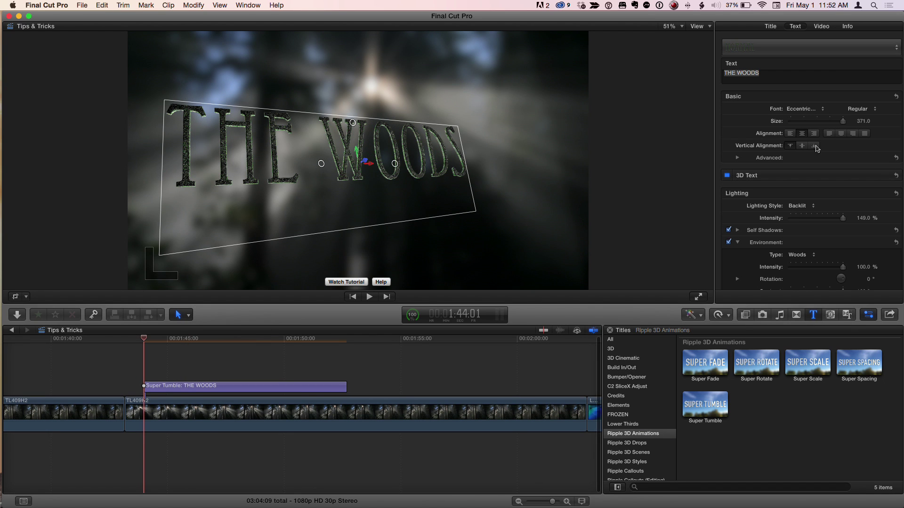
{"action": "left_click", "coordinate": [771, 26]}
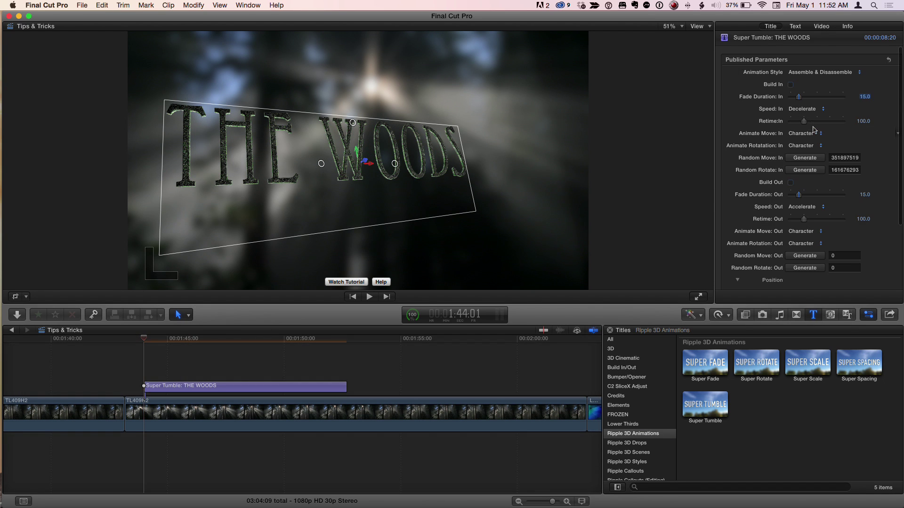
{"action": "scroll", "coordinate": [813, 129], "scroll_direction": "down", "scroll_amount": 3}
{"action": "scroll", "coordinate": [814, 129], "scroll_direction": "down", "scroll_amount": 3}
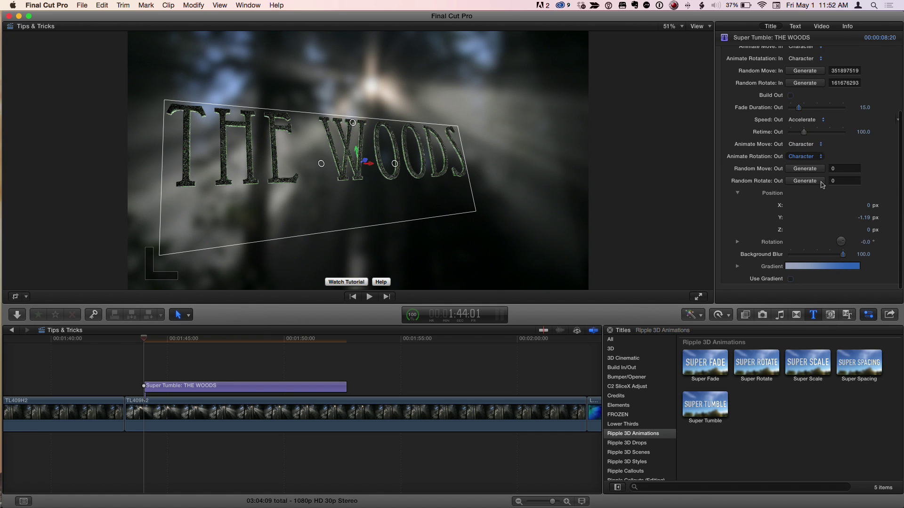
{"action": "left_click", "coordinate": [737, 194]}
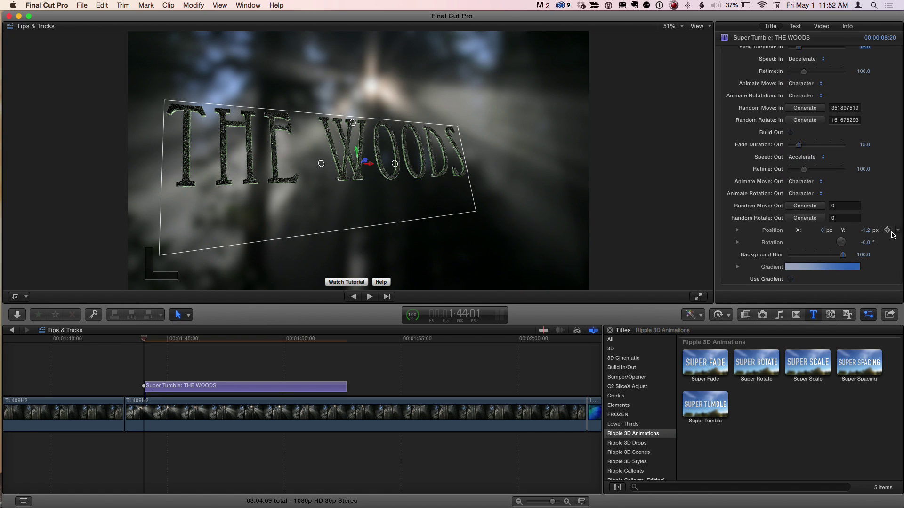
{"action": "left_click", "coordinate": [887, 231]}
{"action": "left_click", "coordinate": [737, 231]}
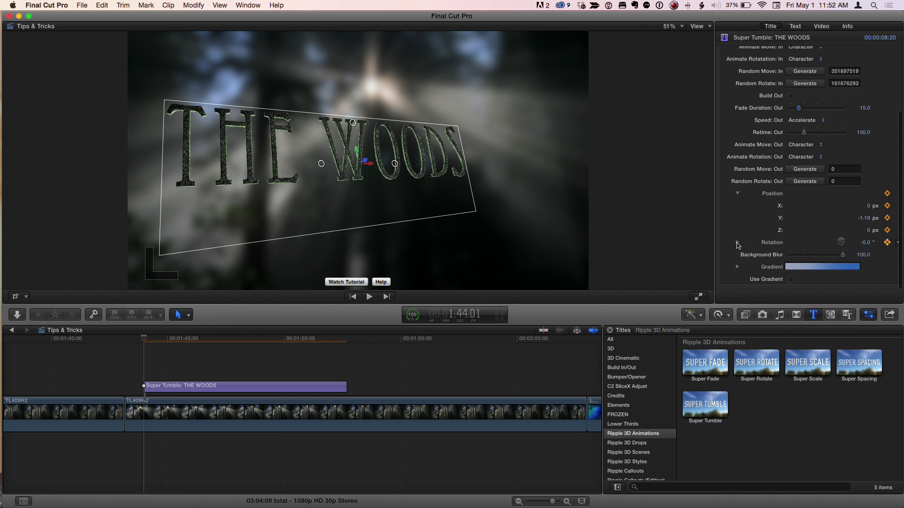
{"action": "left_click", "coordinate": [737, 242]}
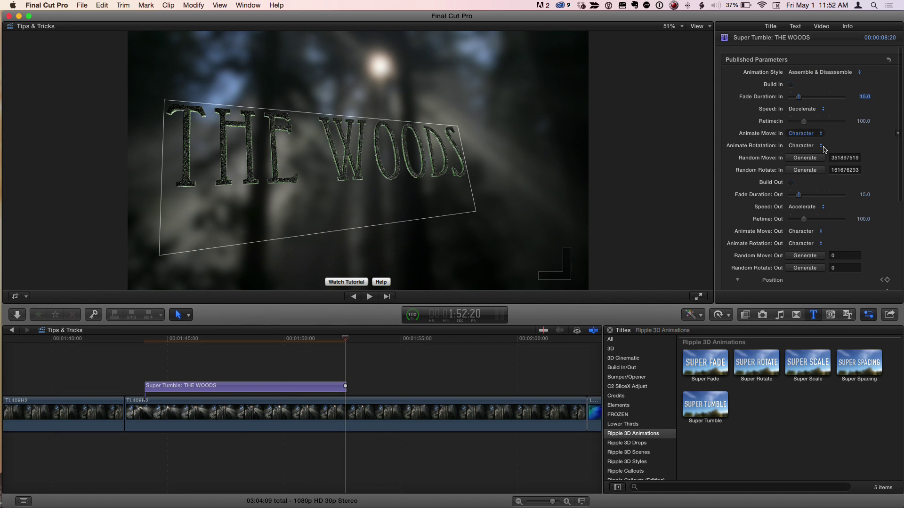
{"action": "scroll", "coordinate": [823, 150], "scroll_direction": "down", "scroll_amount": 5}
{"action": "scroll", "coordinate": [826, 156], "scroll_direction": "down", "scroll_amount": 2}
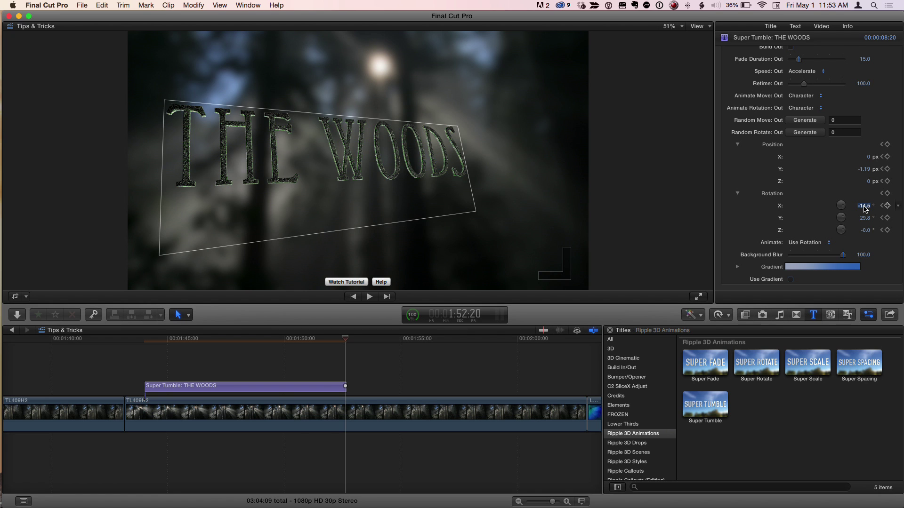
Step: Set the end Rotation to X 15° and Y -30°, then play the title
{"action": "key", "text": "Return"}
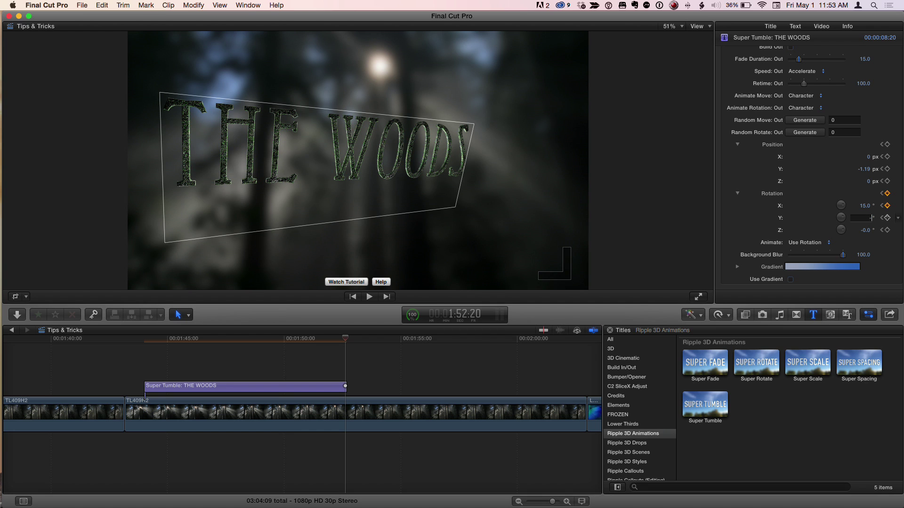
{"action": "type", "text": "-30"}
{"action": "key", "text": "Return"}
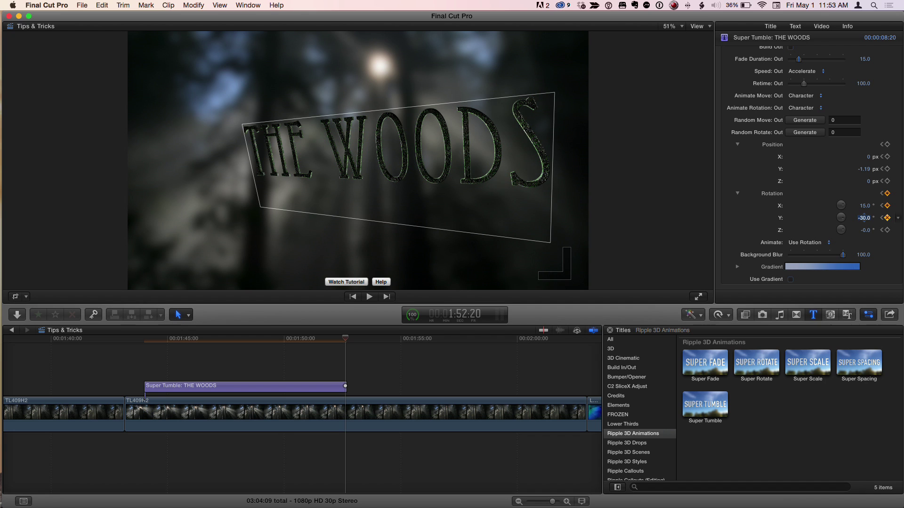
{"action": "left_click", "coordinate": [236, 393]}
{"action": "key", "text": "slash"}
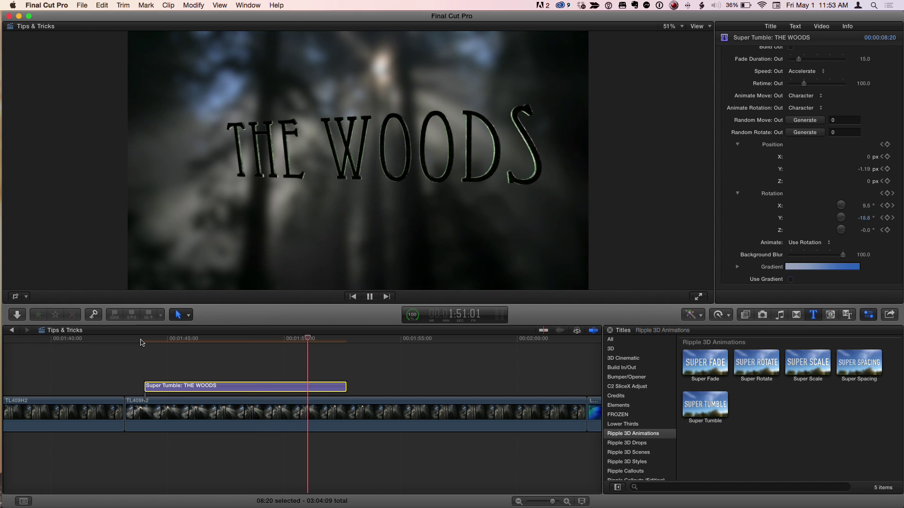
{"action": "key", "text": "space"}
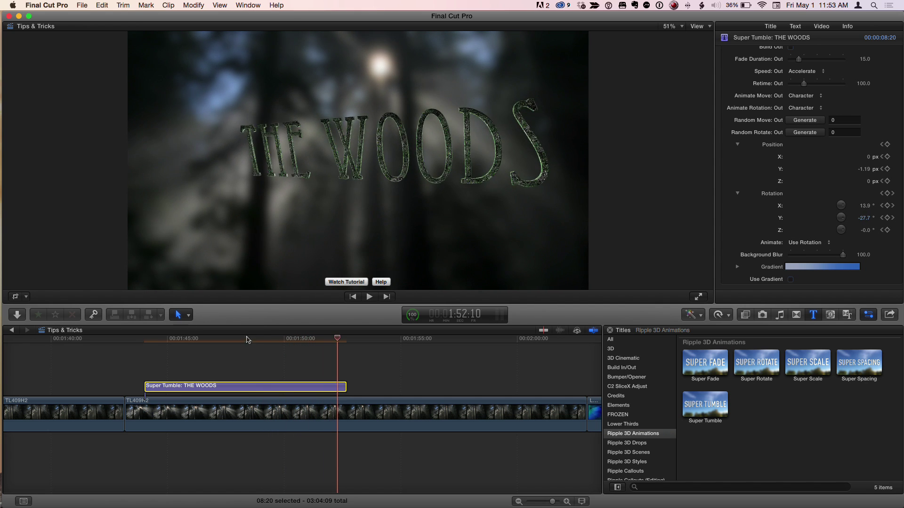
{"action": "mouse_move", "coordinate": [248, 339]}
{"action": "left_mouse_down"}
{"action": "mouse_move", "coordinate": [219, 339]}
{"action": "mouse_move", "coordinate": [346, 339]}
{"action": "left_mouse_up"}
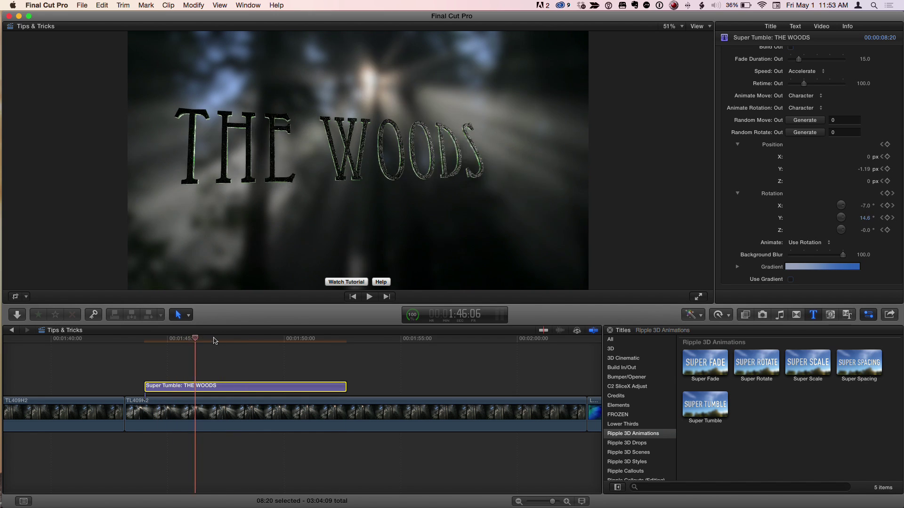
{"action": "left_click_drag", "start_coordinate": [271, 344], "coordinate": [223, 343]}
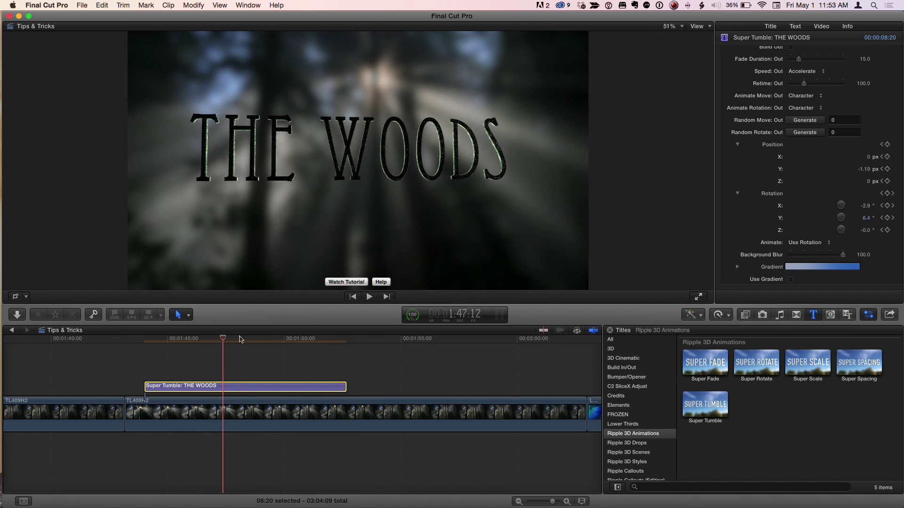
{"action": "scroll", "coordinate": [751, 60], "scroll_direction": "up", "scroll_amount": 1}
{"action": "scroll", "coordinate": [762, 70], "scroll_direction": "up", "scroll_amount": 2}
{"action": "scroll", "coordinate": [773, 88], "scroll_direction": "up", "scroll_amount": 2}
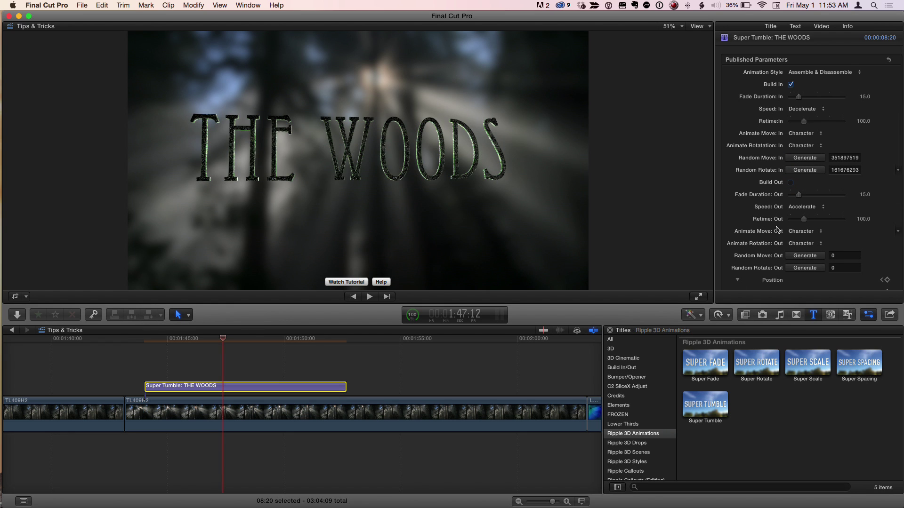
Step: Preview the title's build-in and build-out animation, then park the playhead within the title
{"action": "mouse_move", "coordinate": [794, 194]}
{"action": "key", "text": "shift+question"}
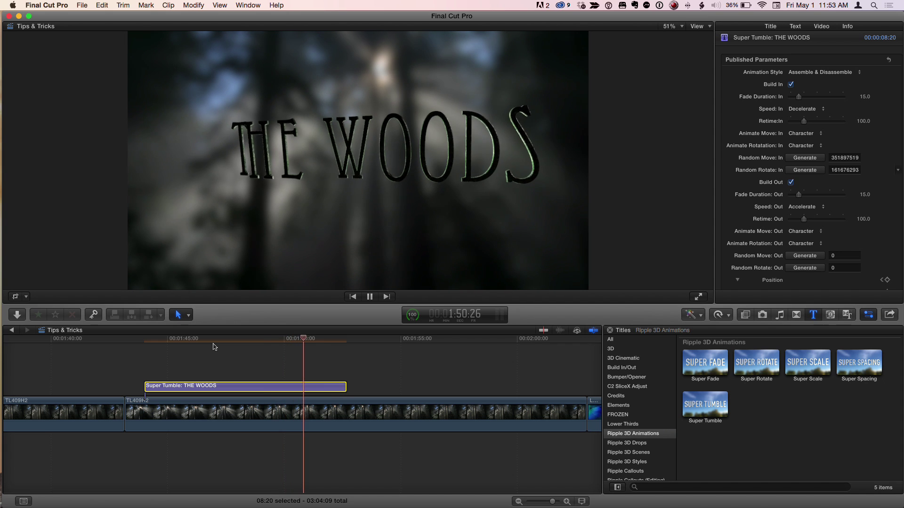
{"action": "left_click", "coordinate": [244, 339]}
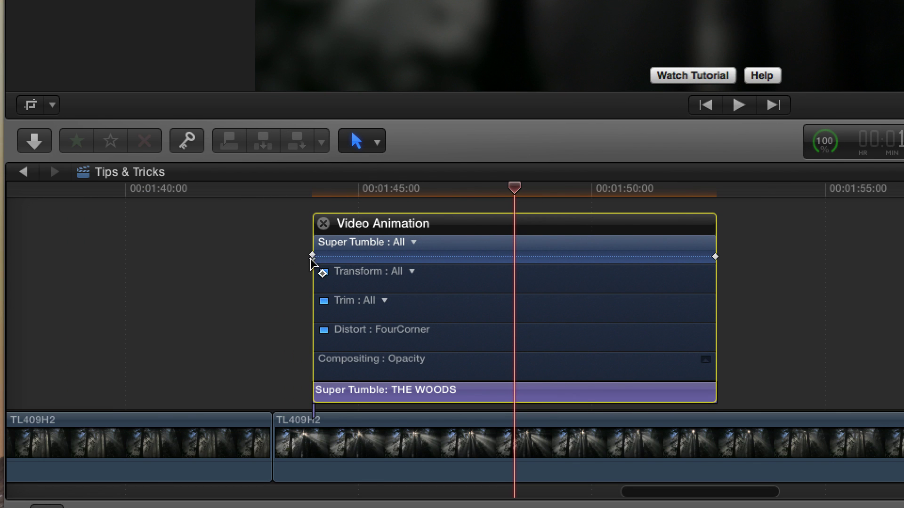
Step: Show only the Position keyframes and give the first one smooth easing
{"action": "left_click", "coordinate": [412, 242]}
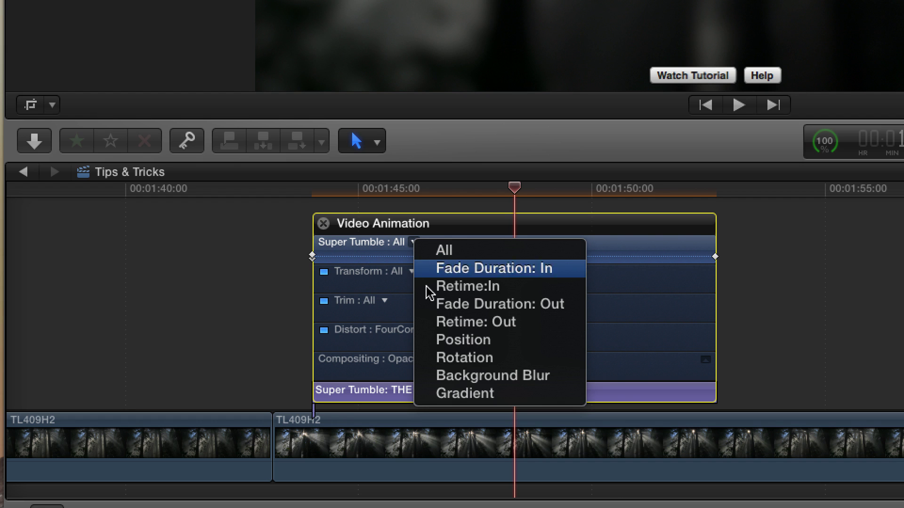
{"action": "left_click", "coordinate": [466, 341]}
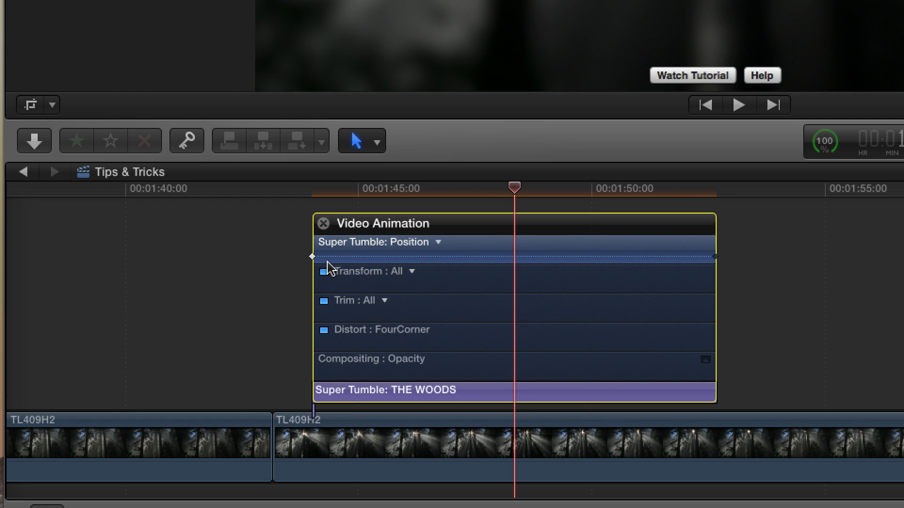
{"action": "right_click", "coordinate": [312, 257]}
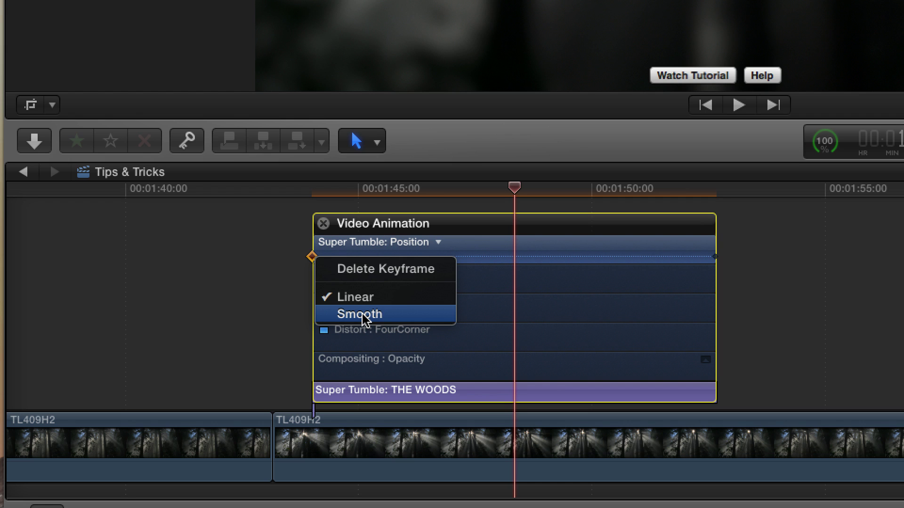
{"action": "left_click", "coordinate": [365, 320]}
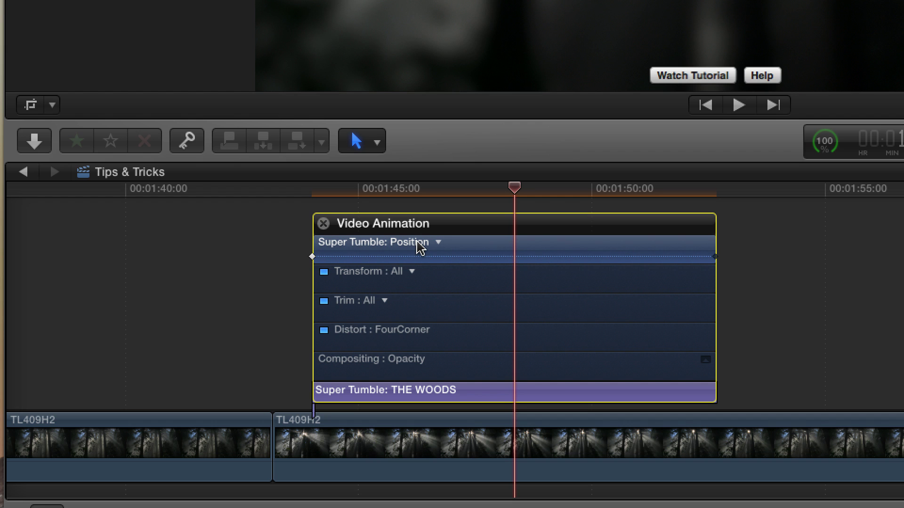
Step: Inspect the Rotation keyframes, then display all Super Tumble parameters together
{"action": "left_click", "coordinate": [438, 243]}
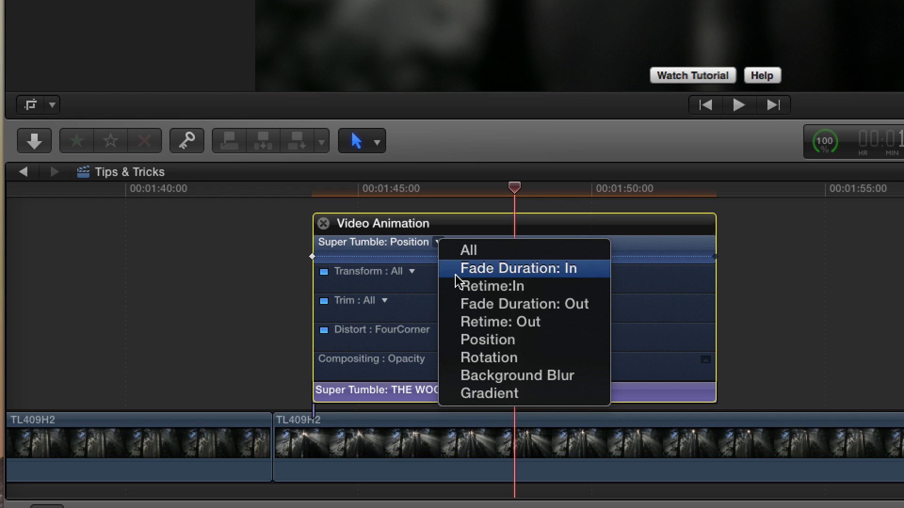
{"action": "left_click", "coordinate": [478, 358]}
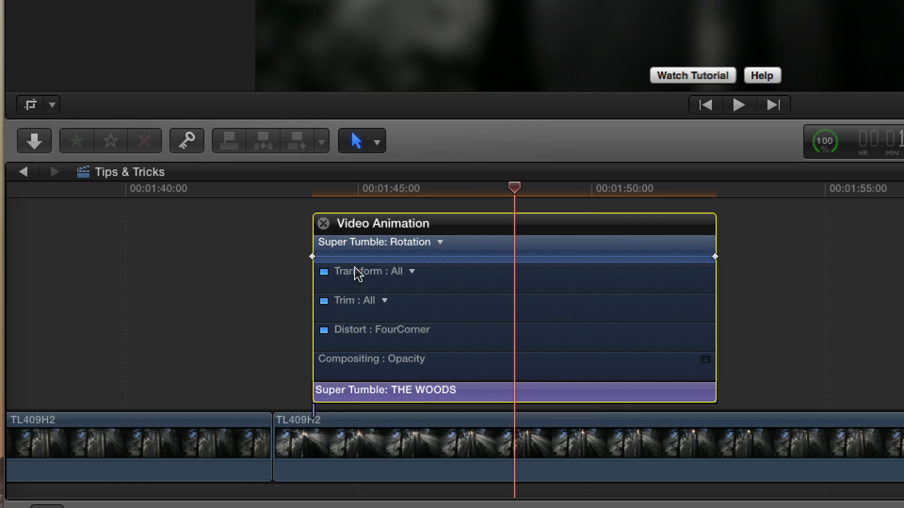
{"action": "right_click", "coordinate": [313, 257]}
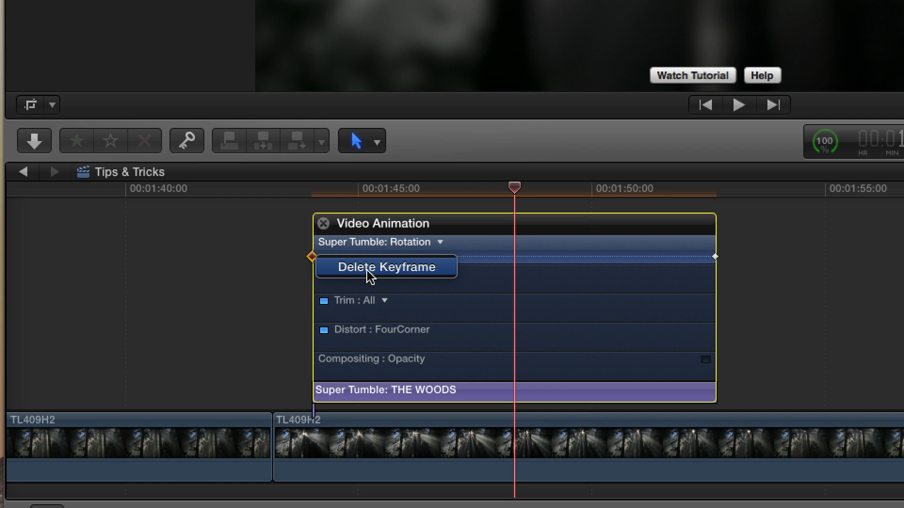
{"action": "left_click", "coordinate": [372, 254]}
{"action": "left_click", "coordinate": [440, 243]}
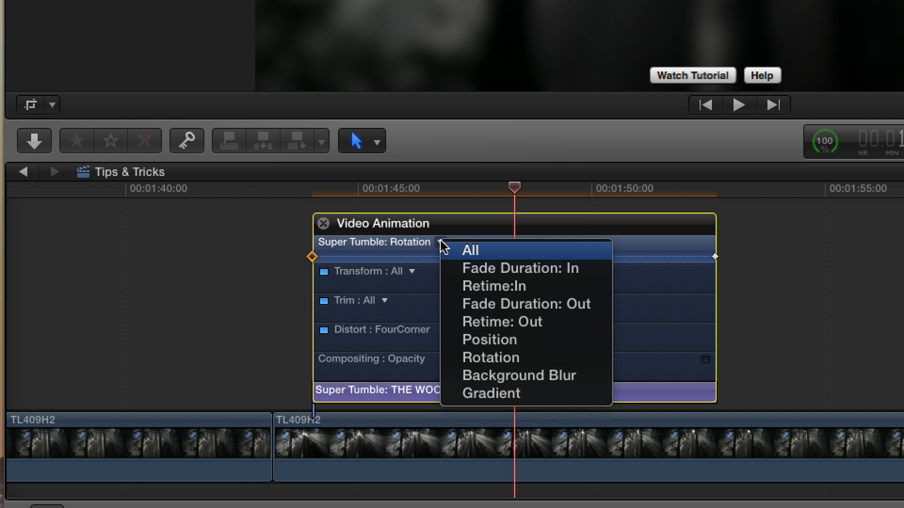
{"action": "left_click", "coordinate": [464, 251]}
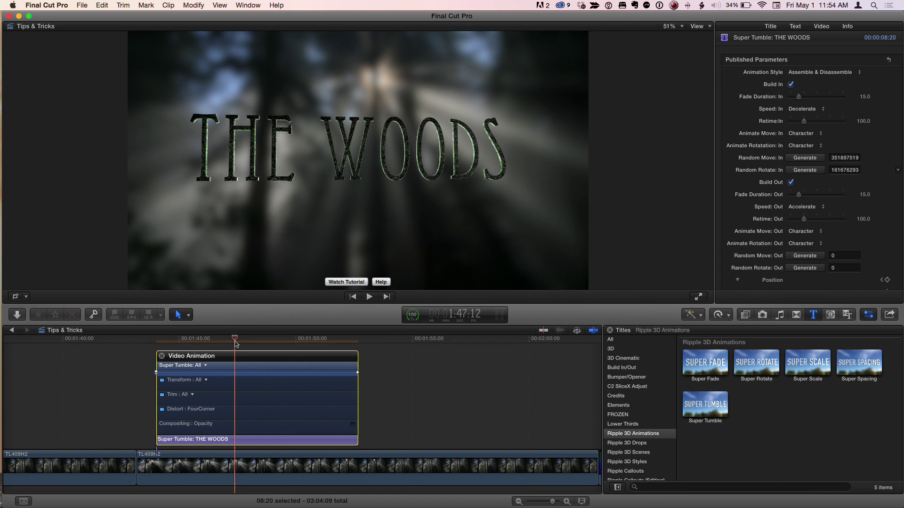
Step: At a later frame, drag the Z handle to push THE WOODS title back
{"action": "left_click", "coordinate": [250, 341]}
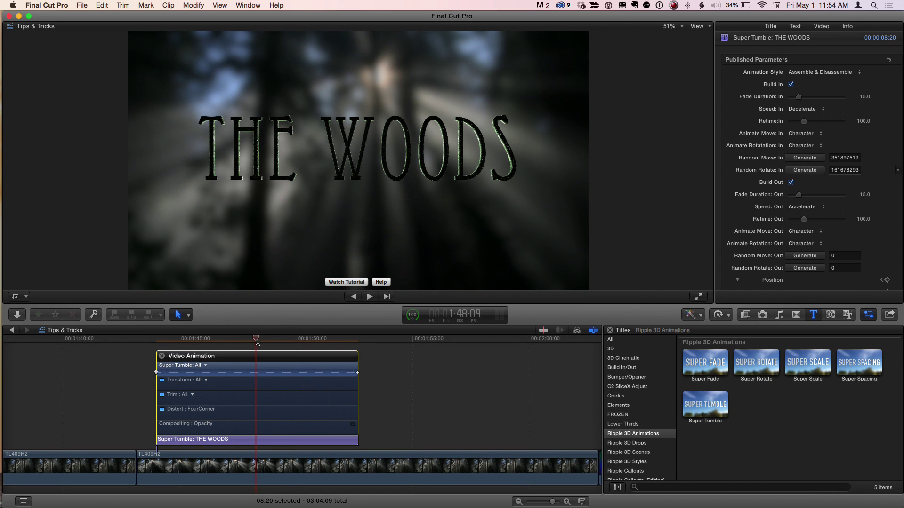
{"action": "left_click", "coordinate": [363, 162]}
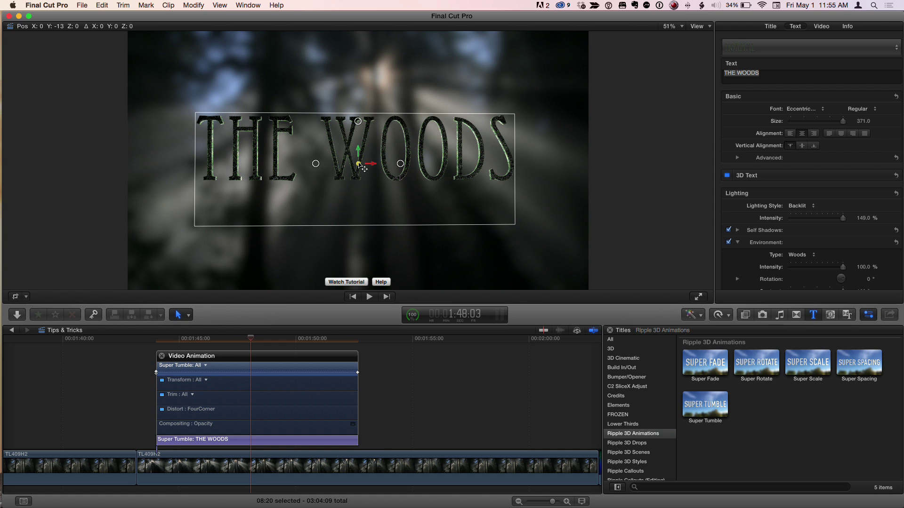
{"action": "left_click_drag", "start_coordinate": [333, 168], "coordinate": [293, 168]}
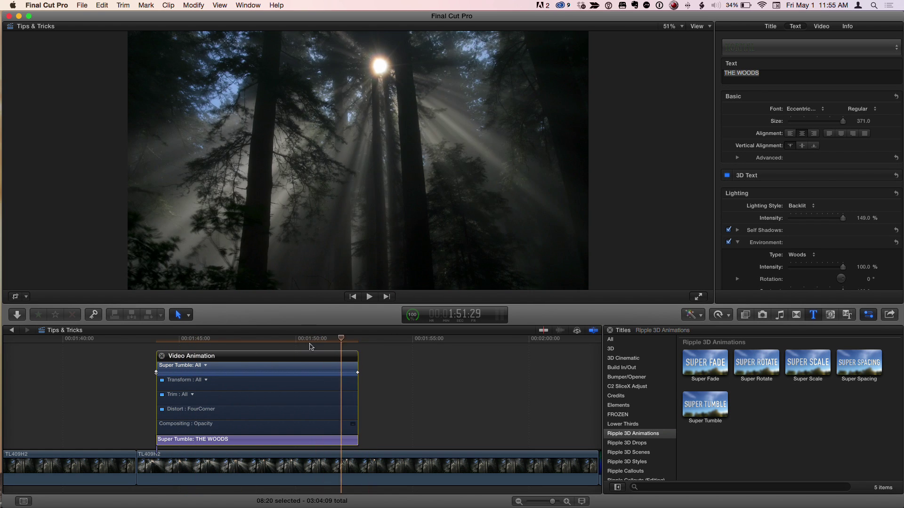
{"action": "left_click", "coordinate": [270, 339]}
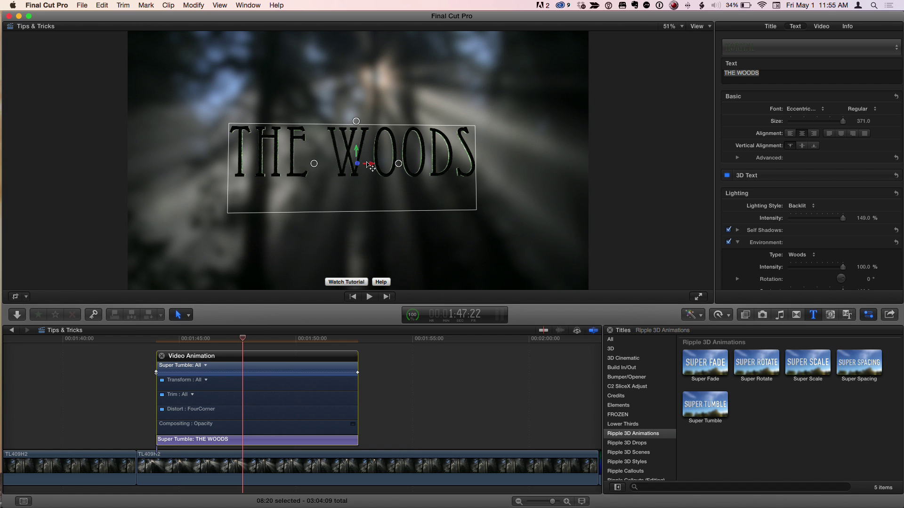
Step: Pull the title toward the camera and tilt it further backward for the mid-clip pose
{"action": "left_click_drag", "start_coordinate": [387, 168], "coordinate": [425, 168]}
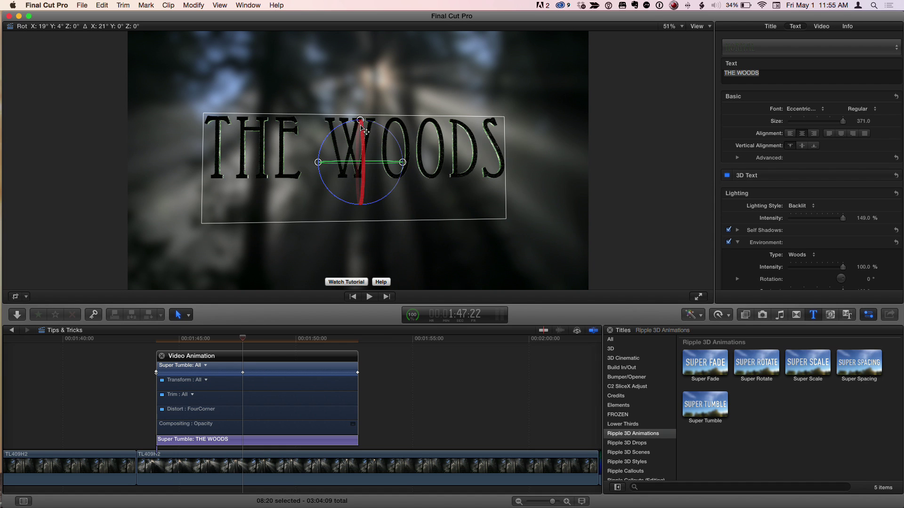
{"action": "mouse_move", "coordinate": [361, 127]}
{"action": "left_mouse_down"}
{"action": "mouse_move", "coordinate": [364, 139]}
{"action": "mouse_move", "coordinate": [366, 113]}
{"action": "left_mouse_up"}
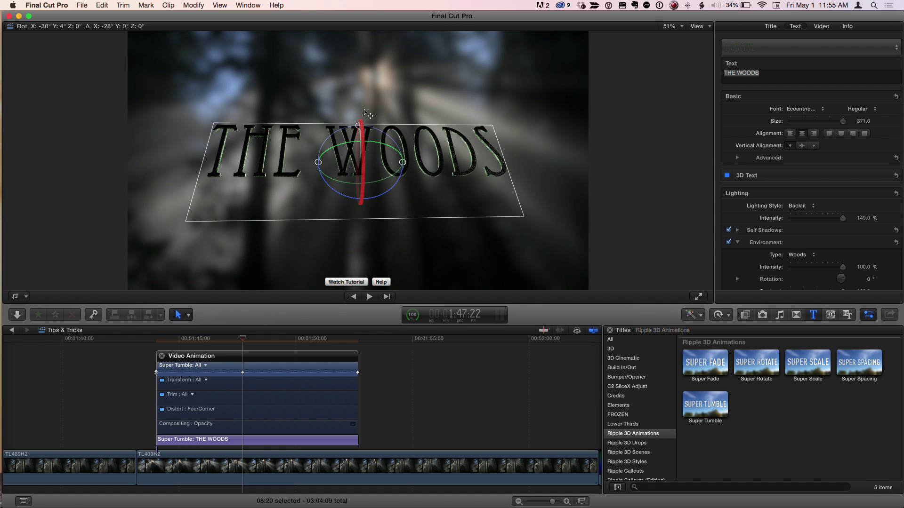
{"action": "left_click", "coordinate": [158, 339]}
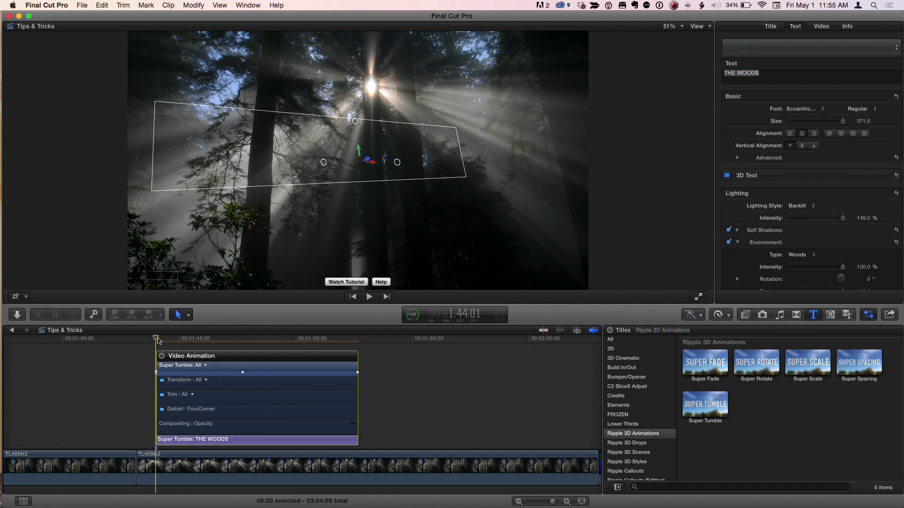
Step: Play and scrub the tumble animation, then review the published build parameters
{"action": "key", "text": "space"}
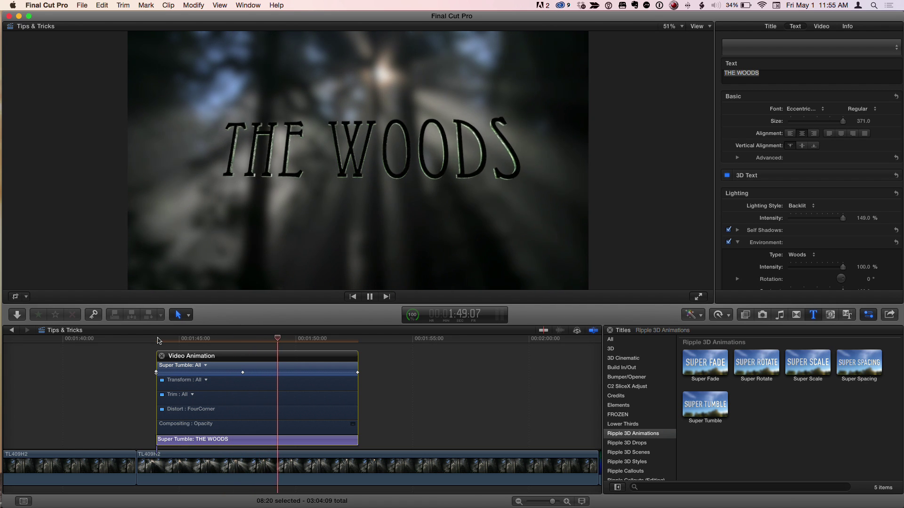
{"action": "key", "text": "space"}
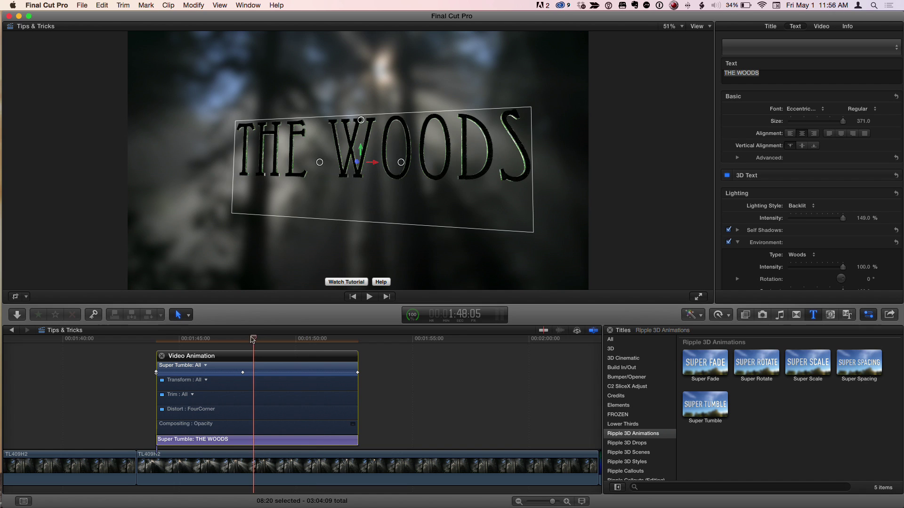
{"action": "left_click_drag", "start_coordinate": [252, 339], "coordinate": [243, 340]}
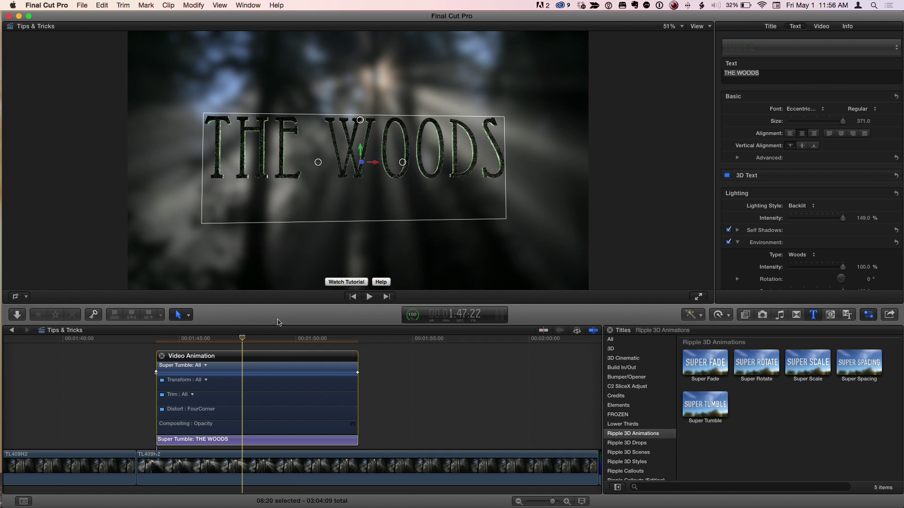
{"action": "left_click_drag", "start_coordinate": [241, 341], "coordinate": [239, 342]}
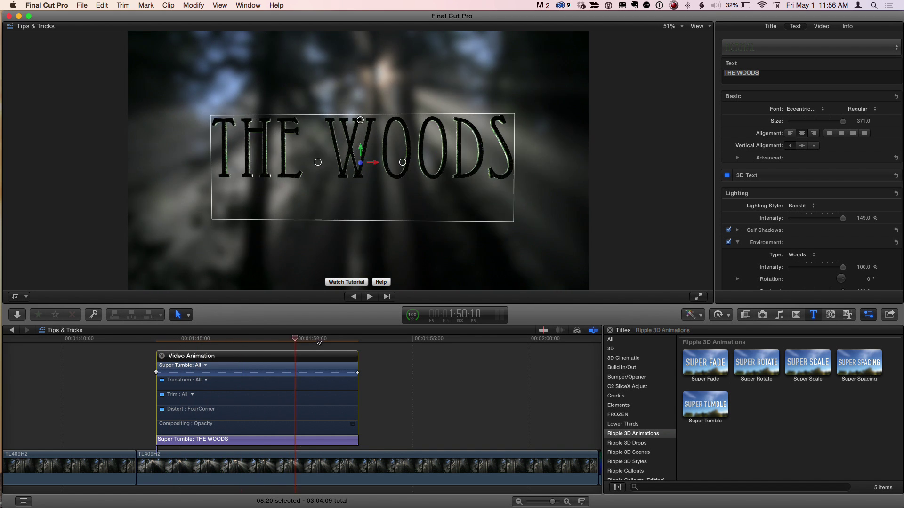
{"action": "mouse_move", "coordinate": [159, 341]}
{"action": "left_mouse_down"}
{"action": "mouse_move", "coordinate": [362, 342]}
{"action": "mouse_move", "coordinate": [257, 342]}
{"action": "left_mouse_up"}
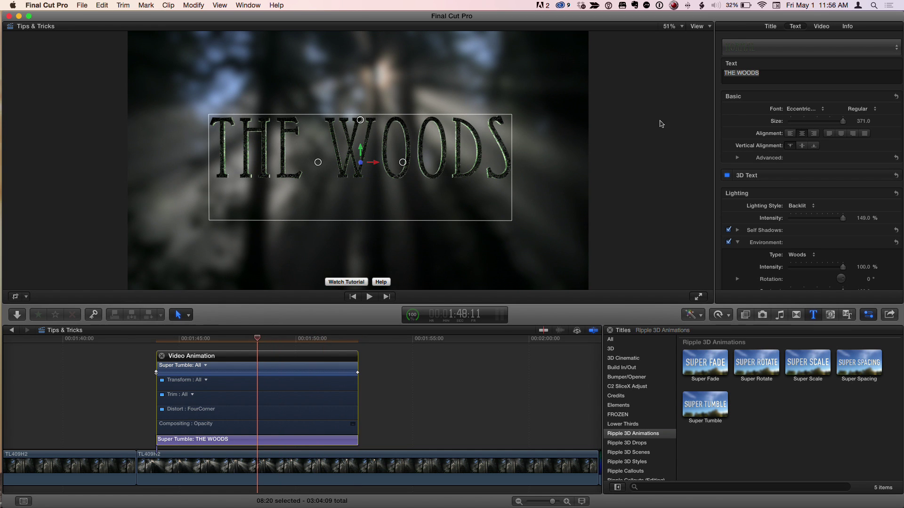
{"action": "left_click", "coordinate": [770, 27]}
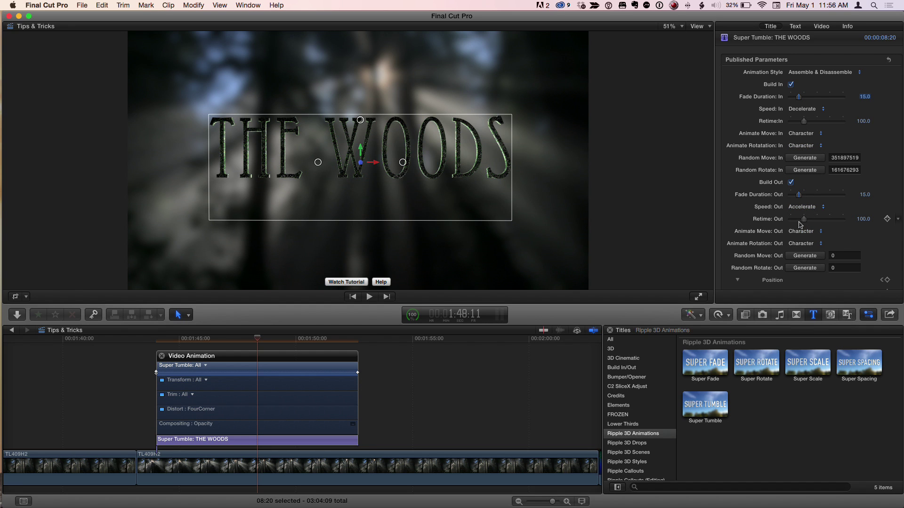
{"action": "left_click", "coordinate": [162, 357]}
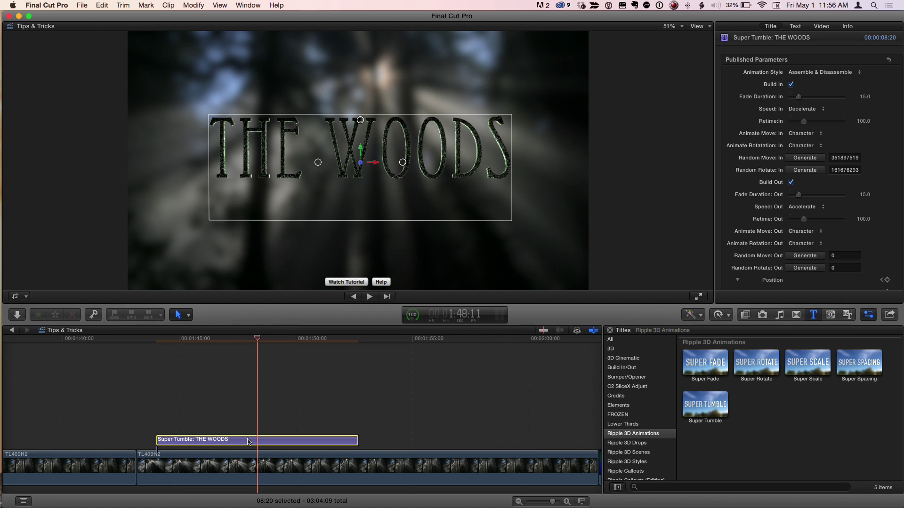
Step: Turn THE WOODS title into a compound clip named 'Tips & Tricks Clip'
{"action": "key", "text": "alt+g"}
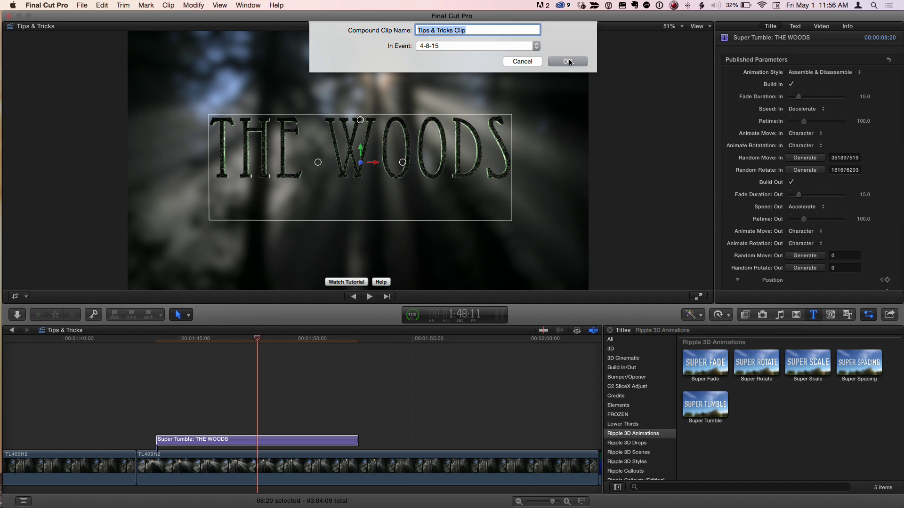
{"action": "left_click", "coordinate": [569, 62]}
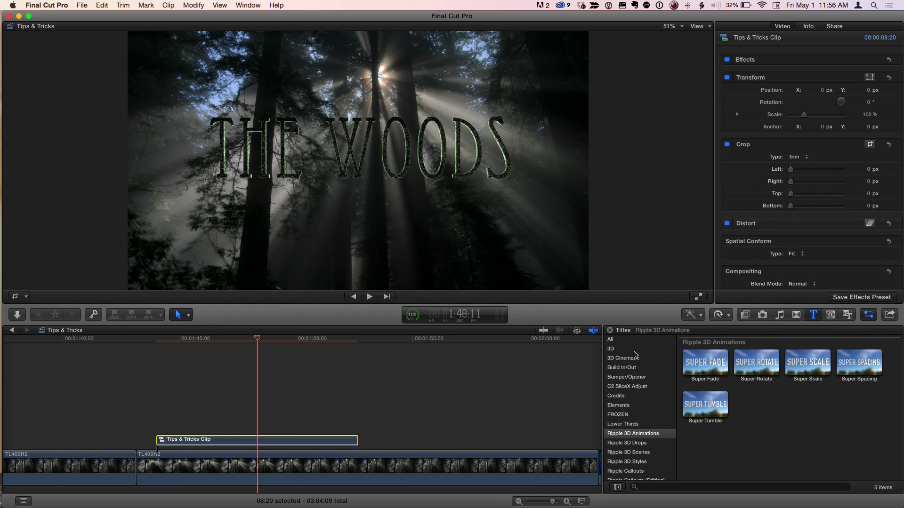
{"action": "left_click", "coordinate": [723, 318]}
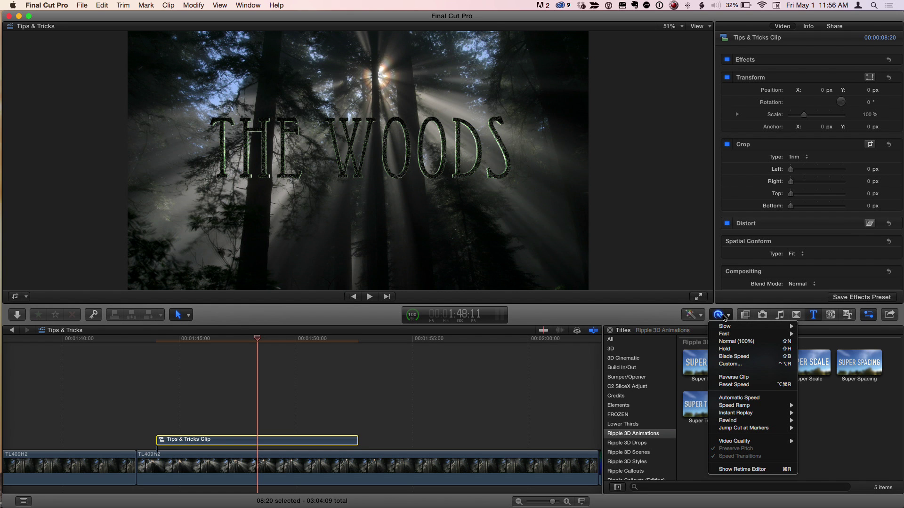
Step: Blade the clip's speed at the frame just before the title's build out
{"action": "left_click", "coordinate": [723, 317]}
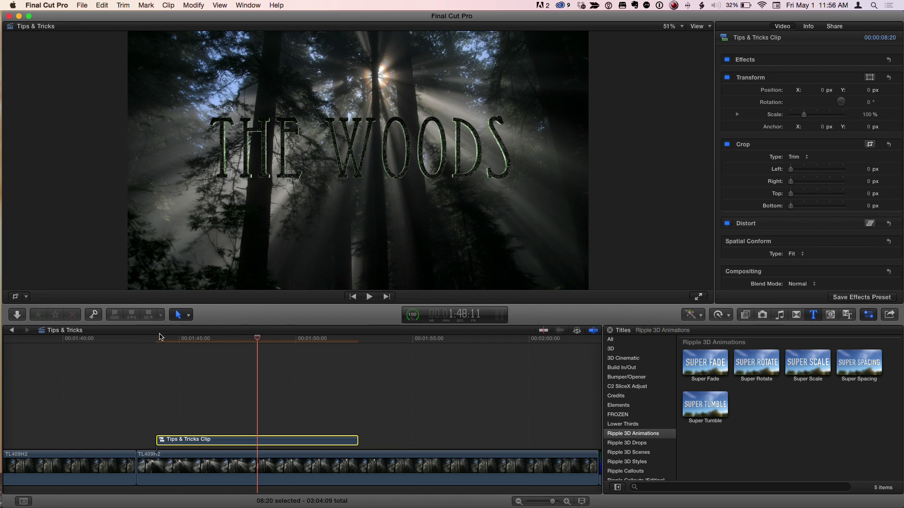
{"action": "left_click_drag", "start_coordinate": [159, 337], "coordinate": [199, 339]}
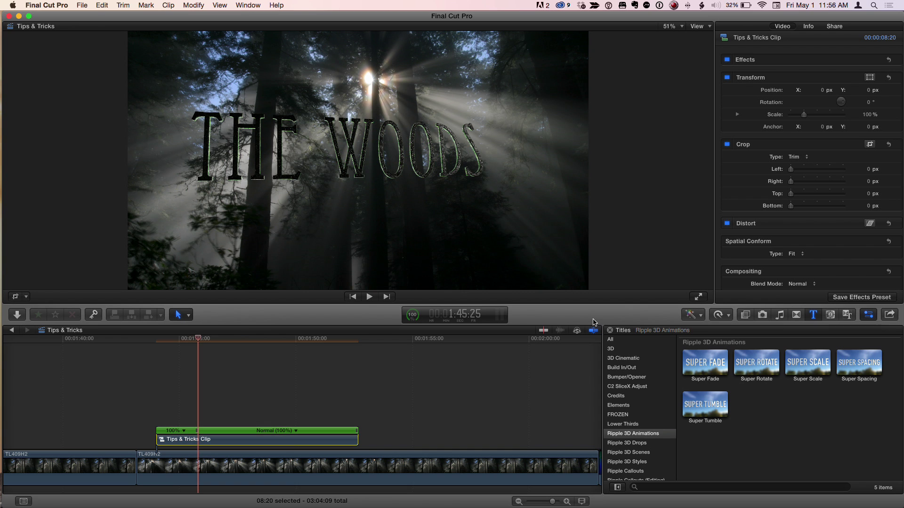
{"action": "left_click_drag", "start_coordinate": [240, 341], "coordinate": [335, 342]}
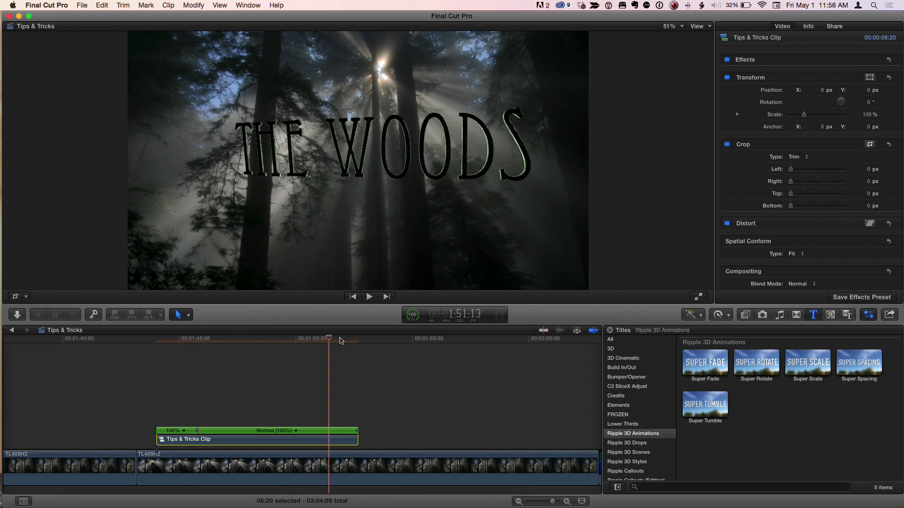
{"action": "left_click_drag", "start_coordinate": [334, 342], "coordinate": [325, 342]}
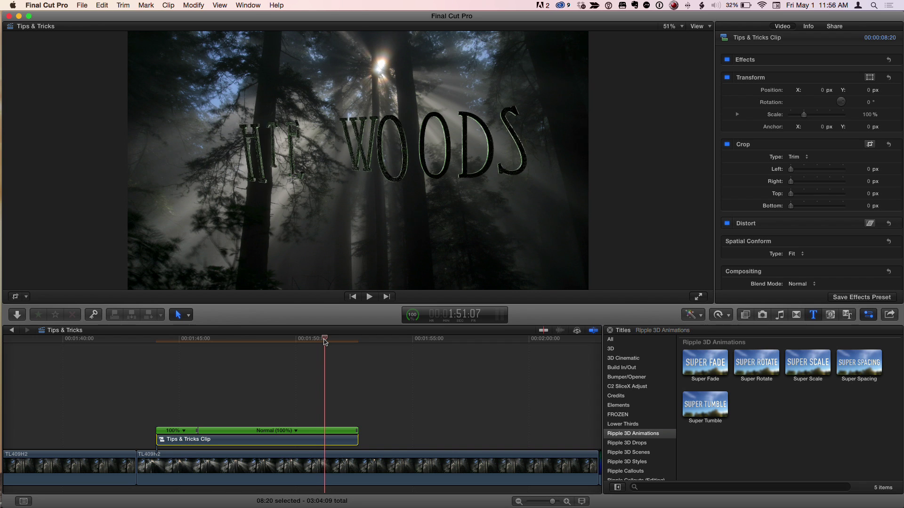
{"action": "key", "text": "shift+b"}
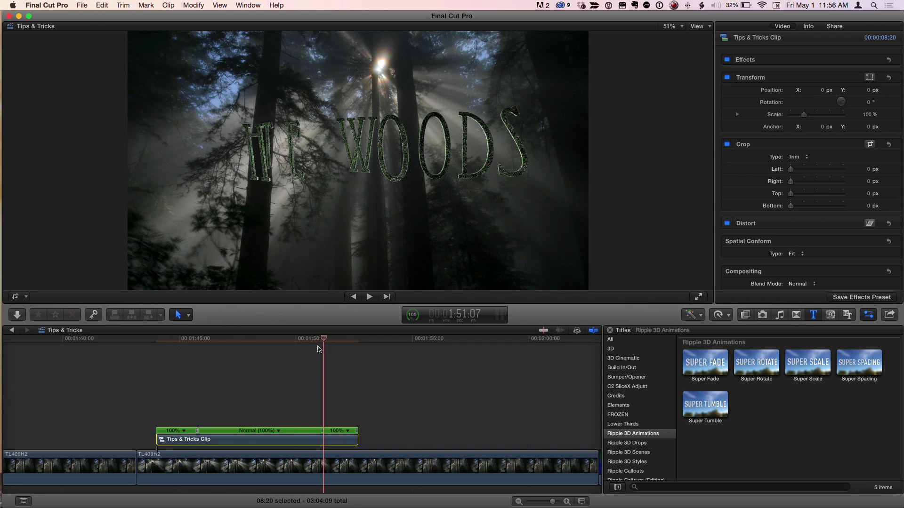
{"action": "key", "text": "super+equal"}
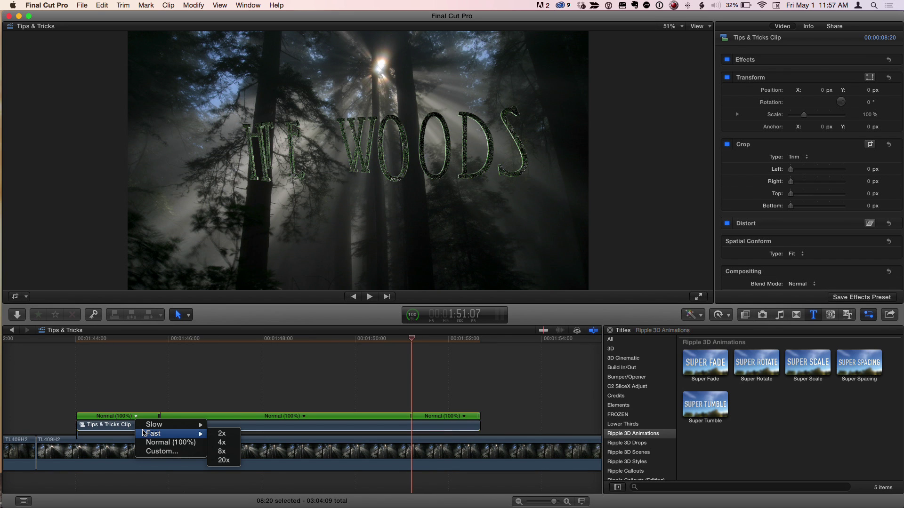
Step: Make the opening section Fast 4x and the final section Slow 50%, then play from the start
{"action": "left_click", "coordinate": [221, 442]}
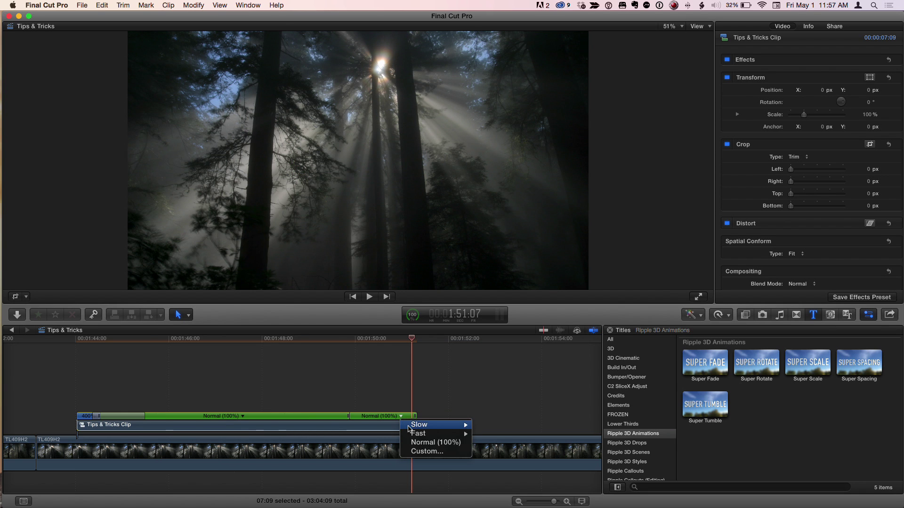
{"action": "left_click", "coordinate": [489, 424]}
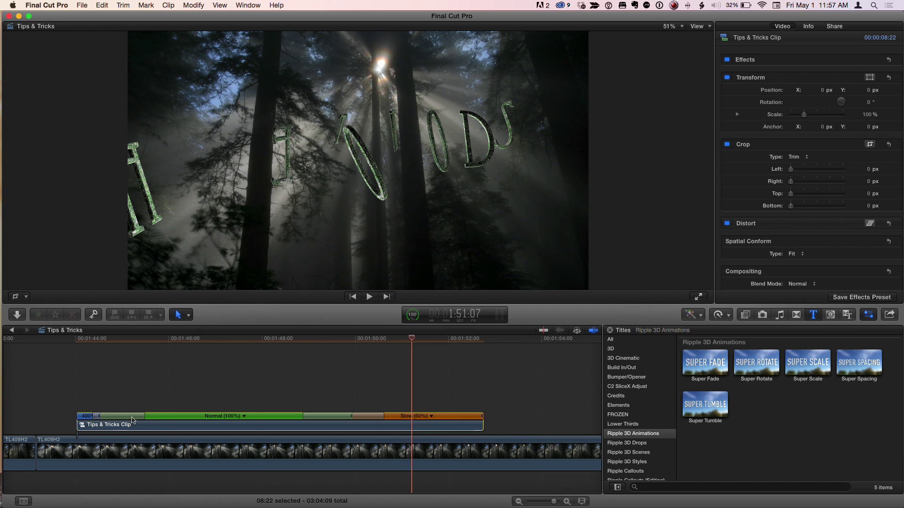
{"action": "mouse_move", "coordinate": [141, 416]}
{"action": "left_mouse_down"}
{"action": "mouse_move", "coordinate": [156, 416]}
{"action": "mouse_move", "coordinate": [134, 416]}
{"action": "left_mouse_up"}
{"action": "left_click", "coordinate": [78, 339]}
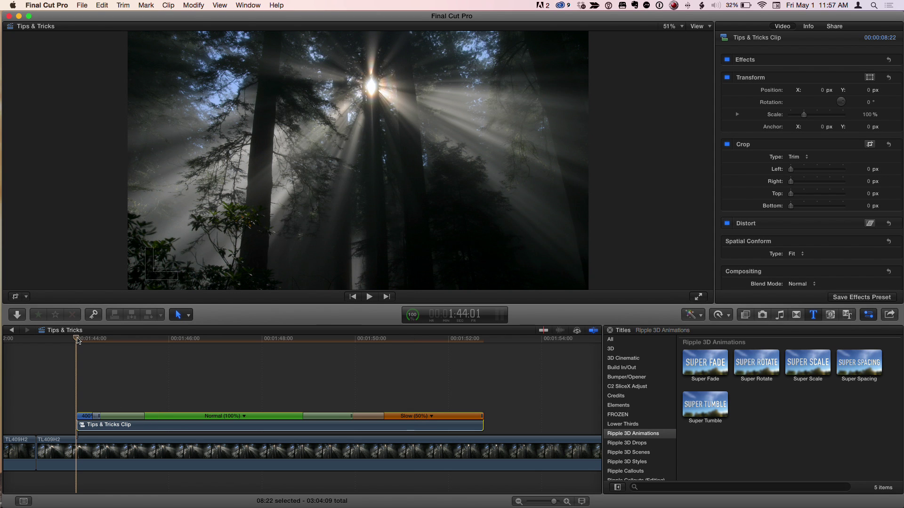
{"action": "key", "text": "space"}
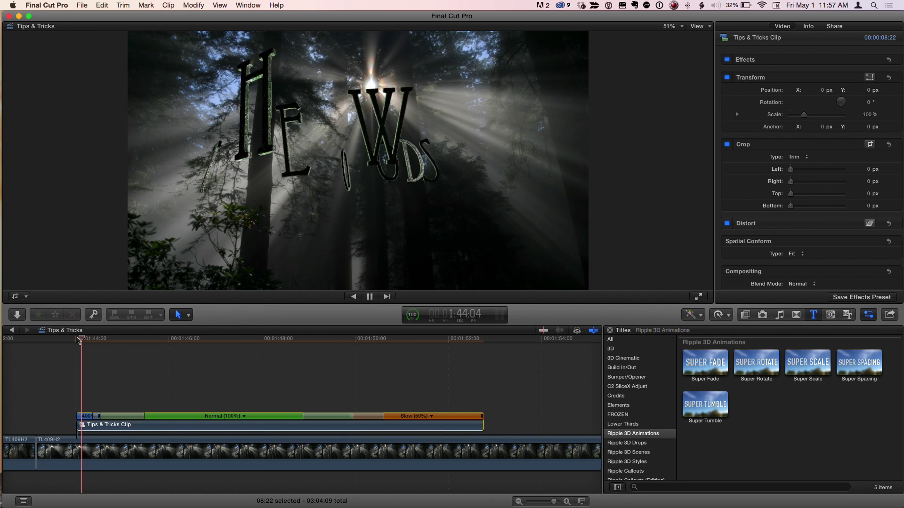